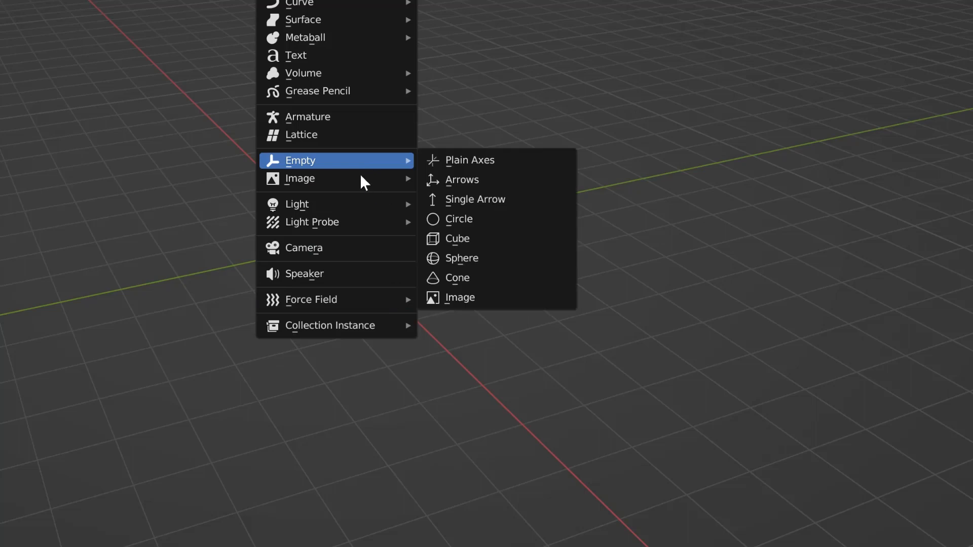
- Import the image FTM.png from the FREE THE MARKET folder as a plane with a Principled material
mouse_move(376, 180)
left_click(489, 213)
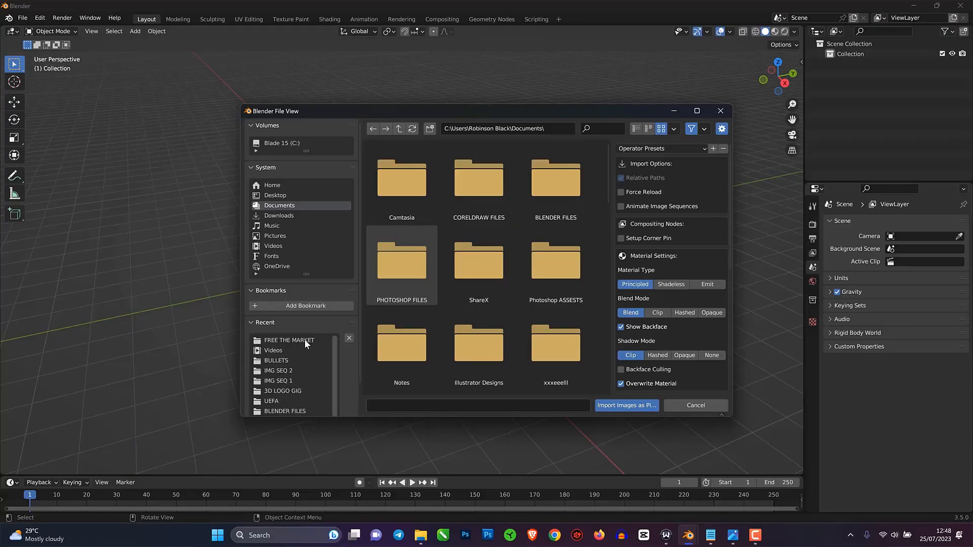
left_click(304, 339)
left_click(386, 202)
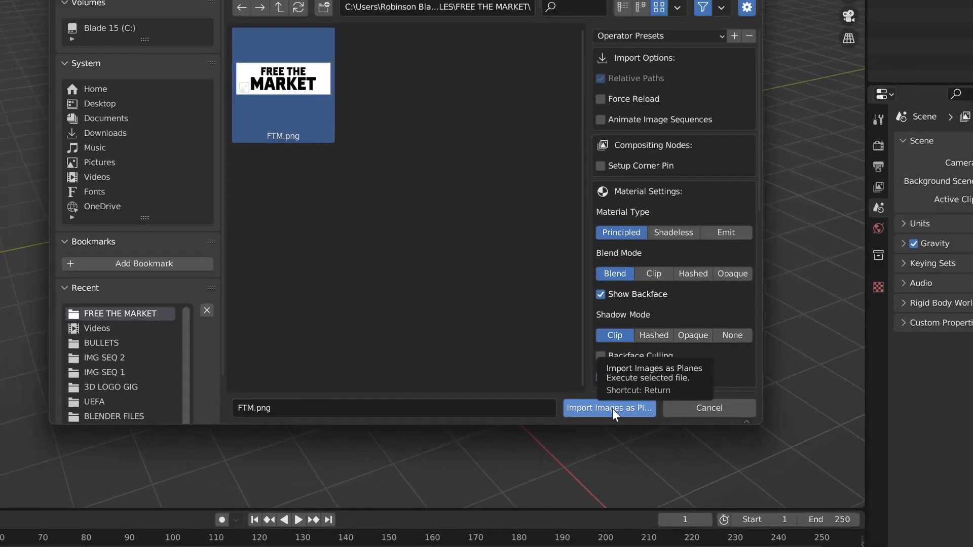
left_click(604, 409)
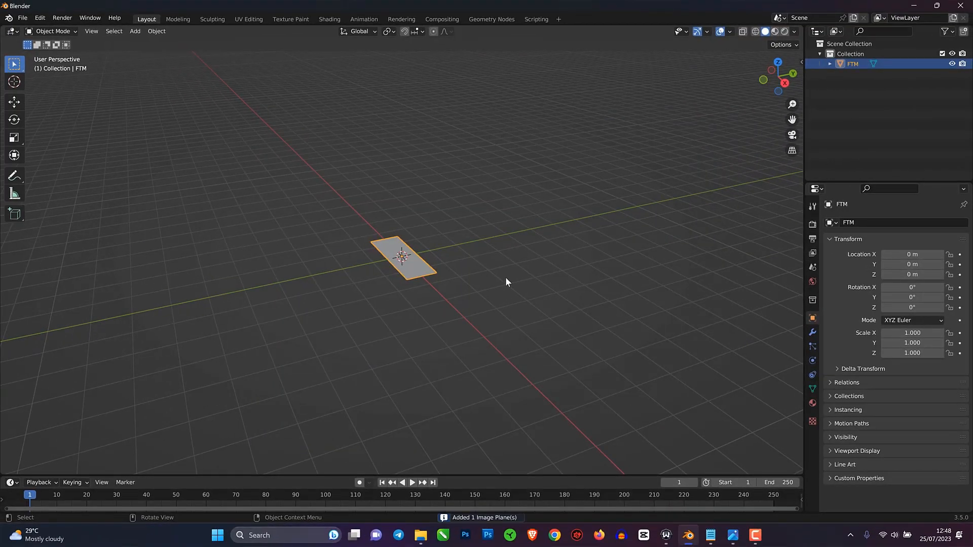
- Rotate the image plane 90° about the X axis and show it in material preview from the front view
key("KP_1")
type("rx90")
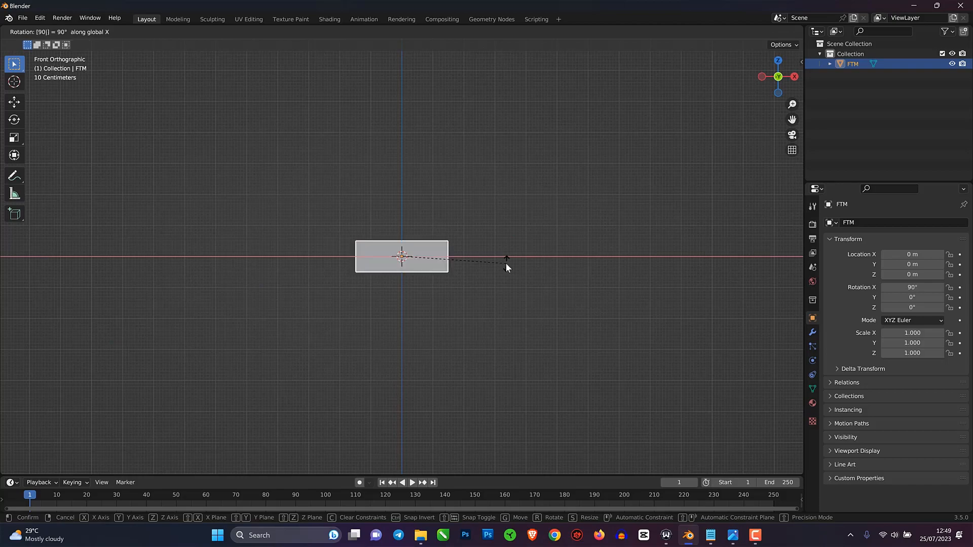
key("Return")
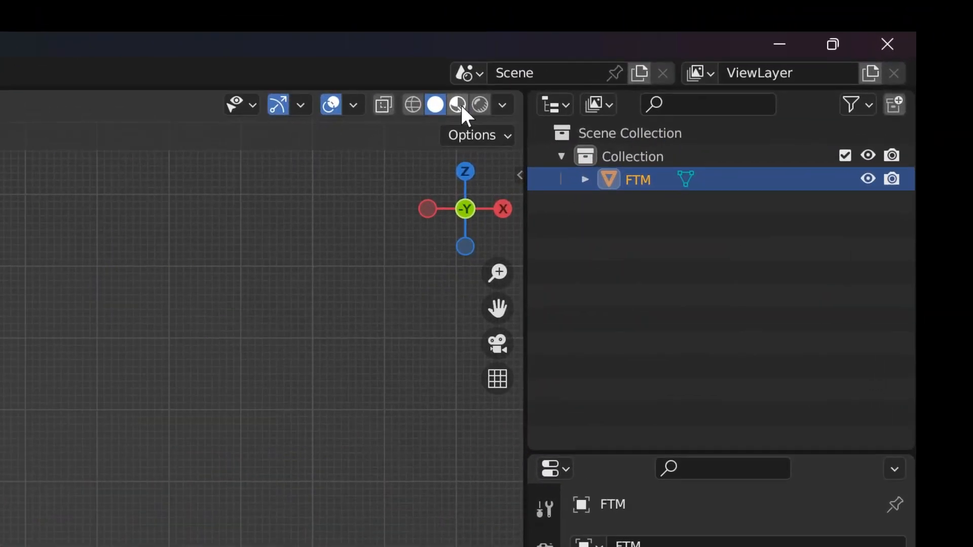
left_click(458, 104)
scroll(423, 243, "up", 5)
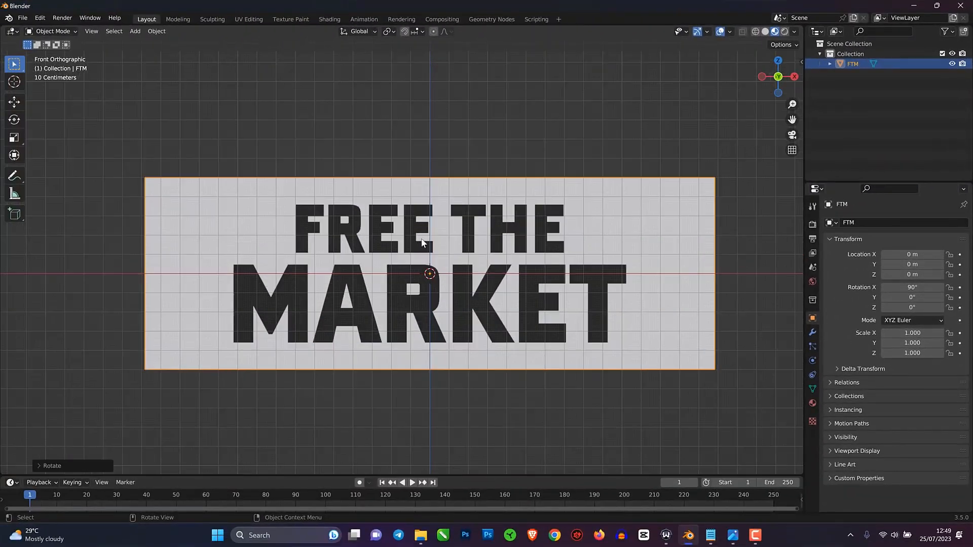
- Subdivide the whole image plane with 30 cuts and return to Object Mode
key("Tab")
right_click(471, 235)
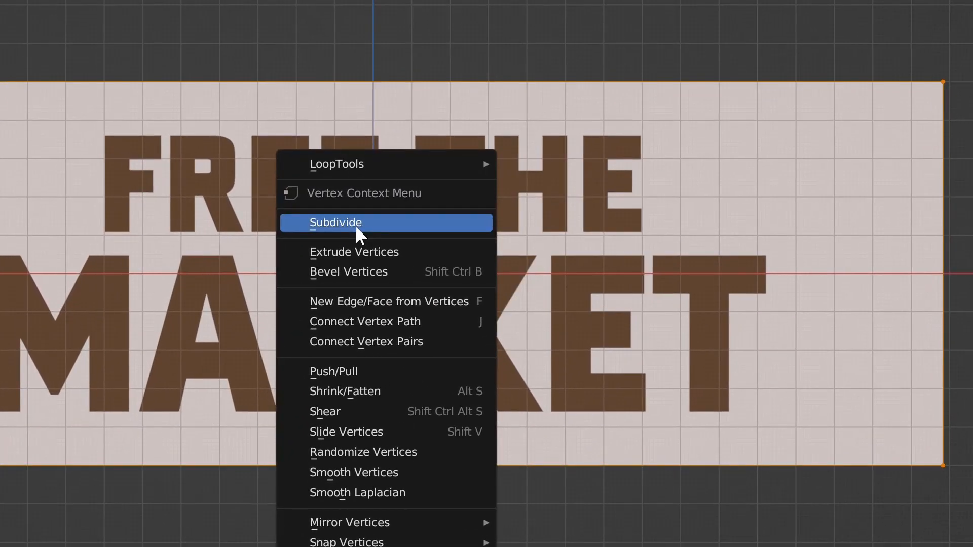
left_click(357, 228)
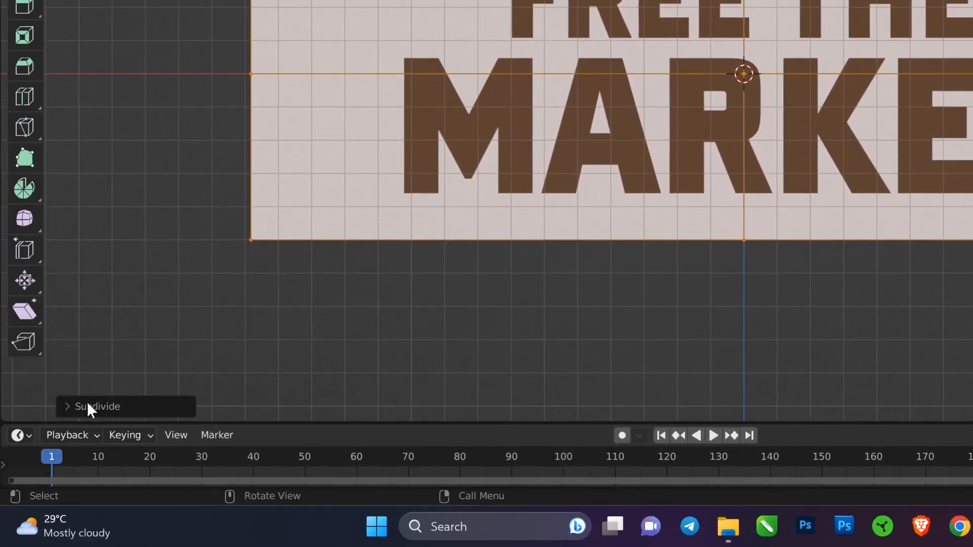
left_click(87, 406)
left_click(227, 285)
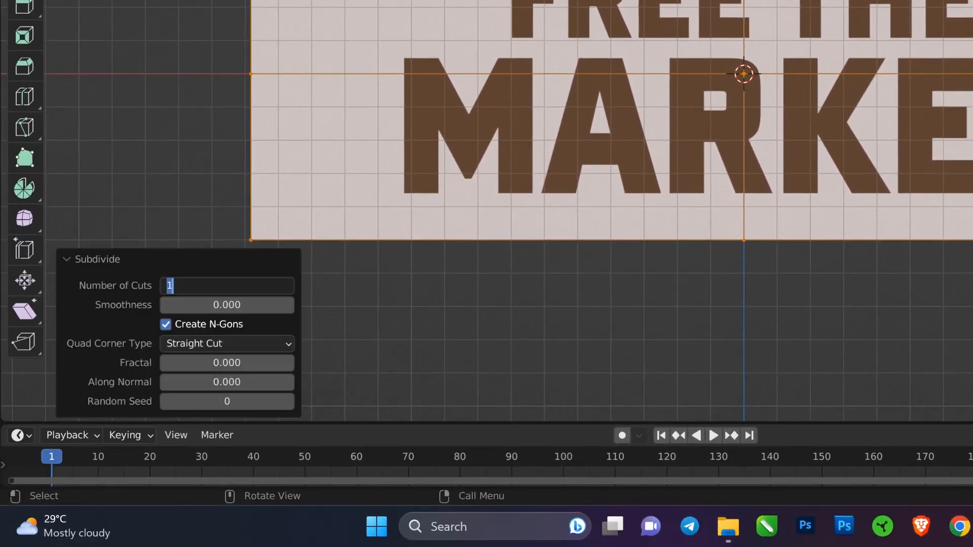
key("Return")
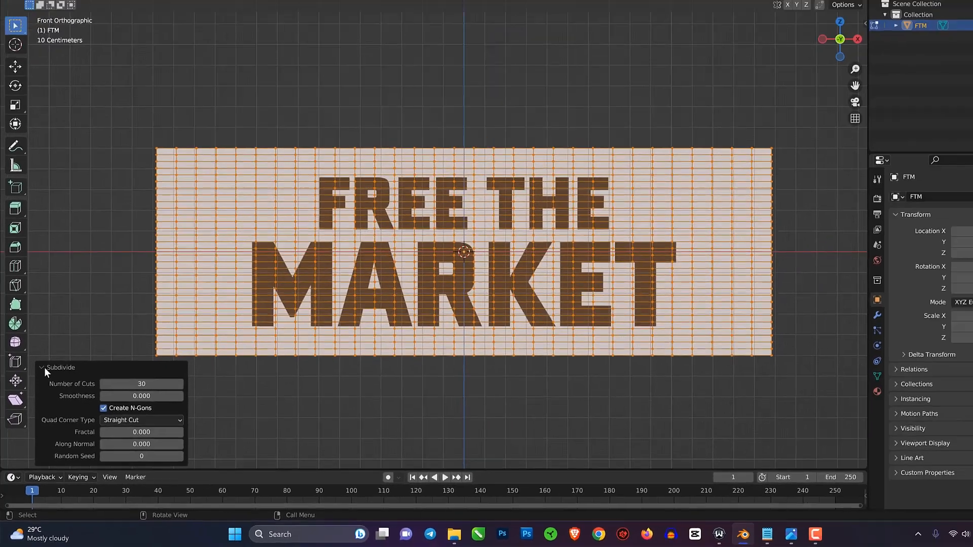
left_click(70, 258)
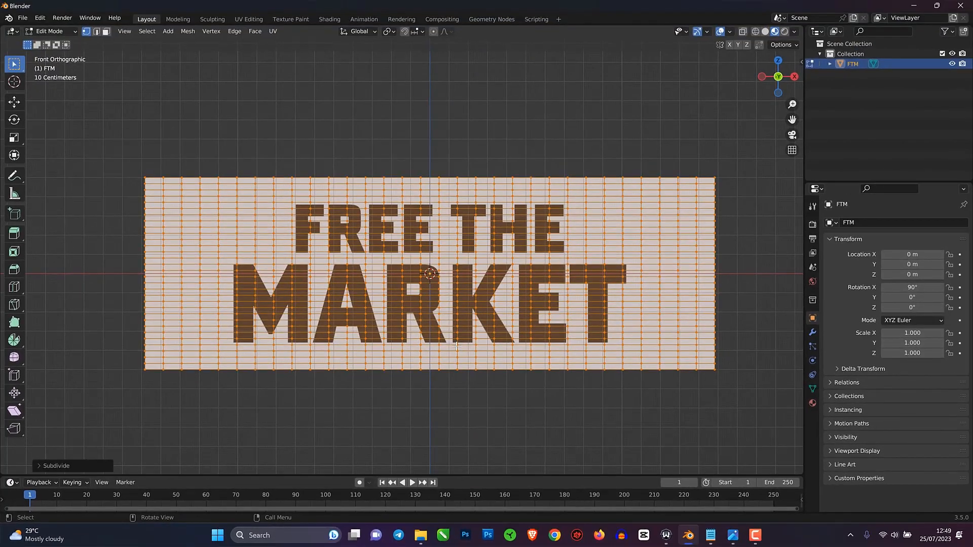
key("Tab")
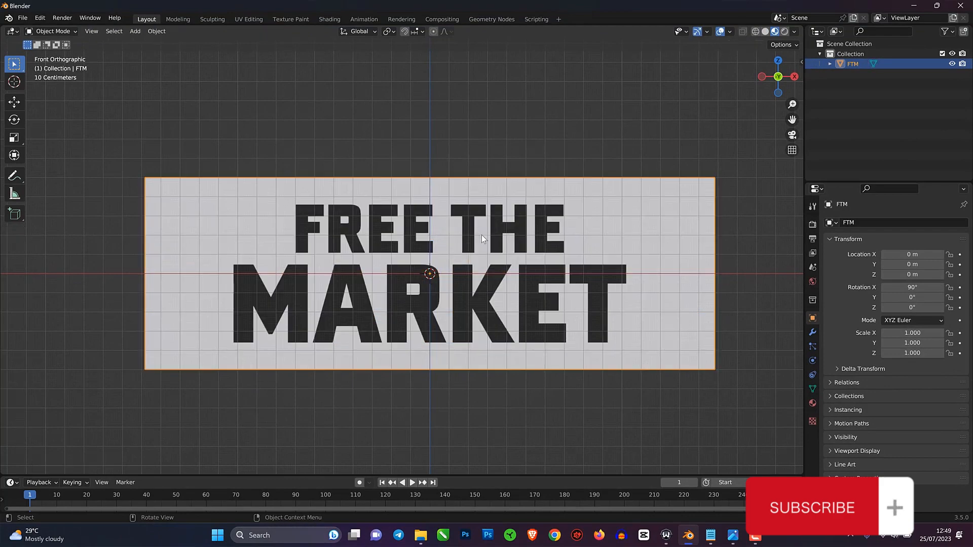
- Add cloth physics to the FTM plane
scroll(557, 238, "down", 2)
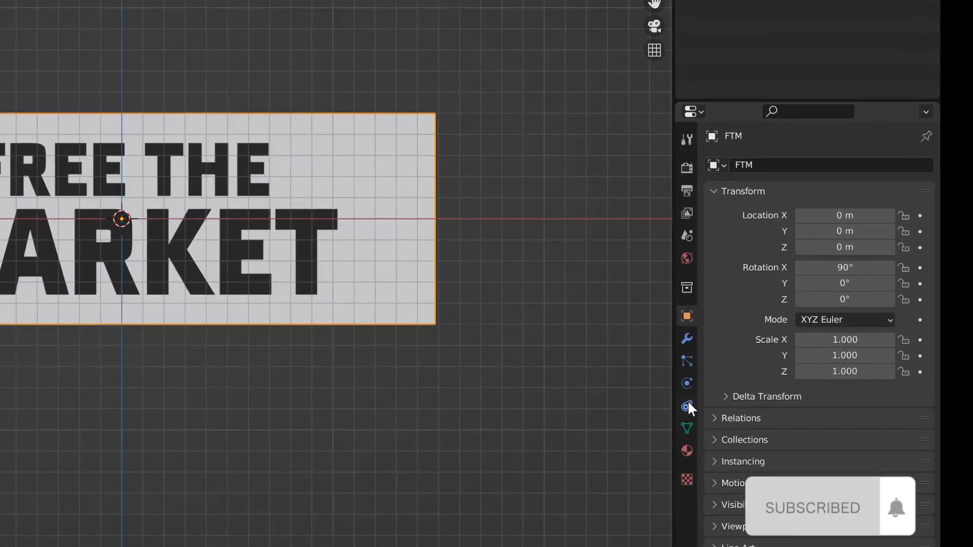
left_click(812, 374)
left_click(640, 393)
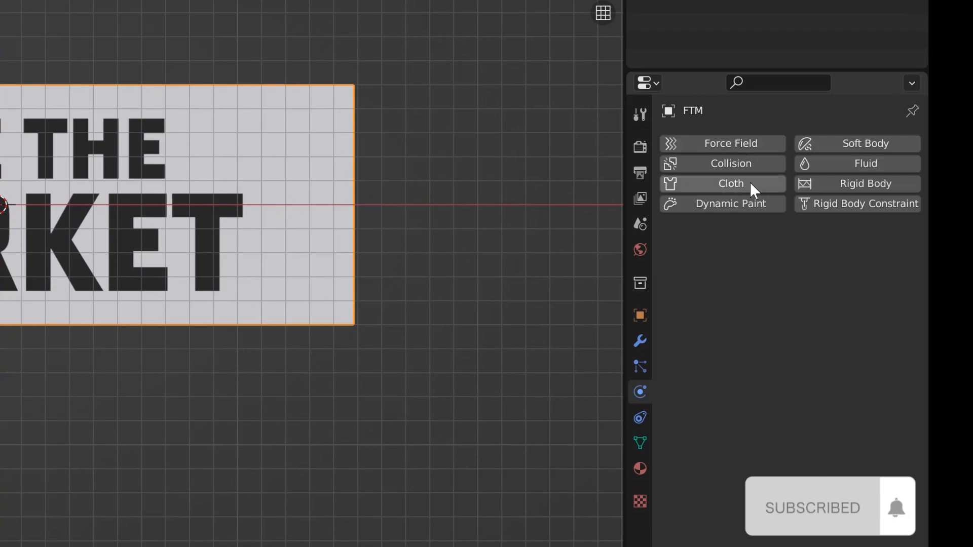
left_click(732, 186)
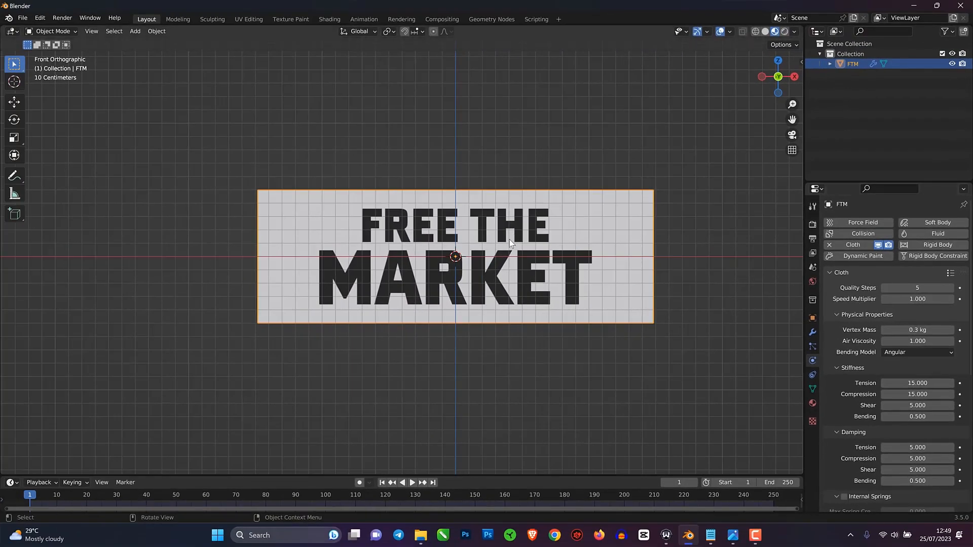
- Play the animation to check how the cloth plane moves, then return to the first frame
scroll(529, 238, "up", 1)
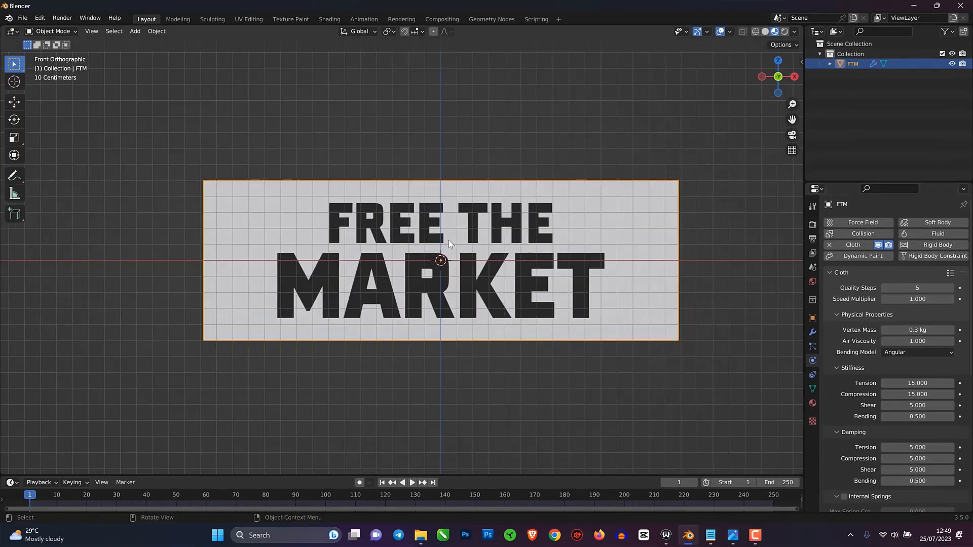
middle_click_drag(449, 240, 462, 279)
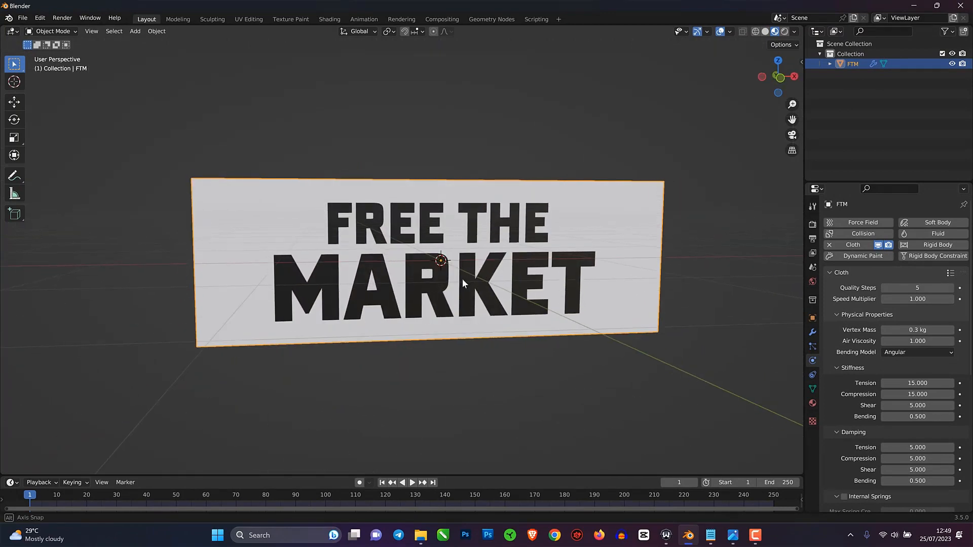
left_click(411, 483)
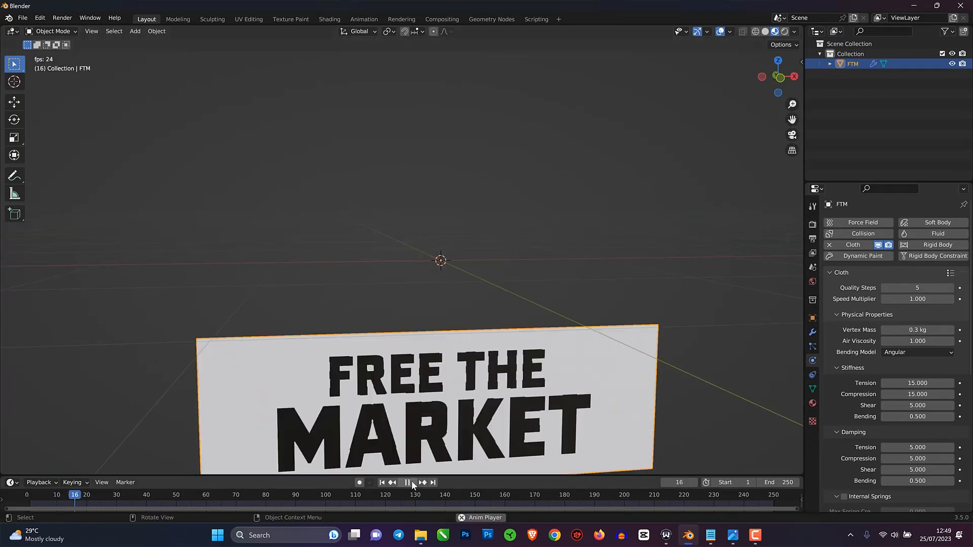
key("Escape")
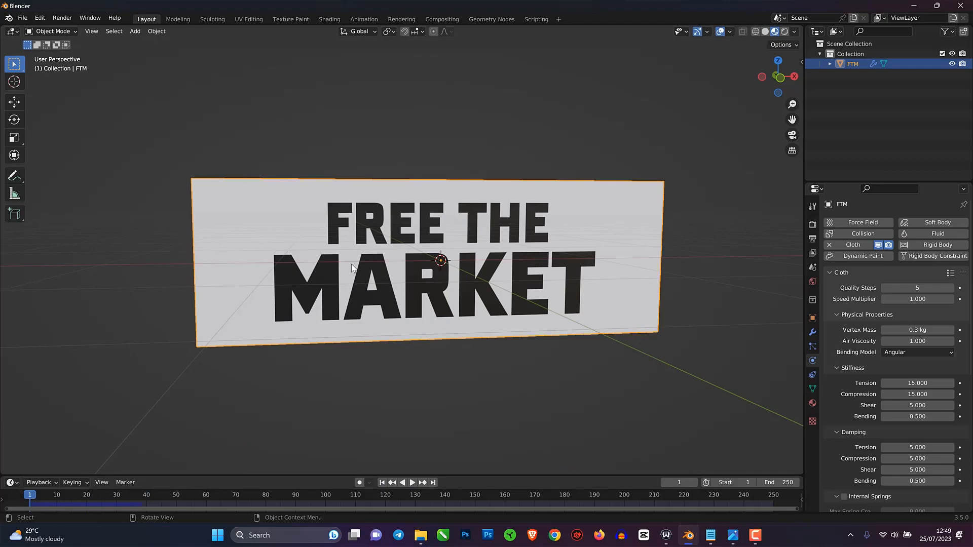
- Select only the column of vertices along the plane's left edge in the front view
key("Tab")
key("KP_1")
left_click_drag(169, 143, 184, 310)
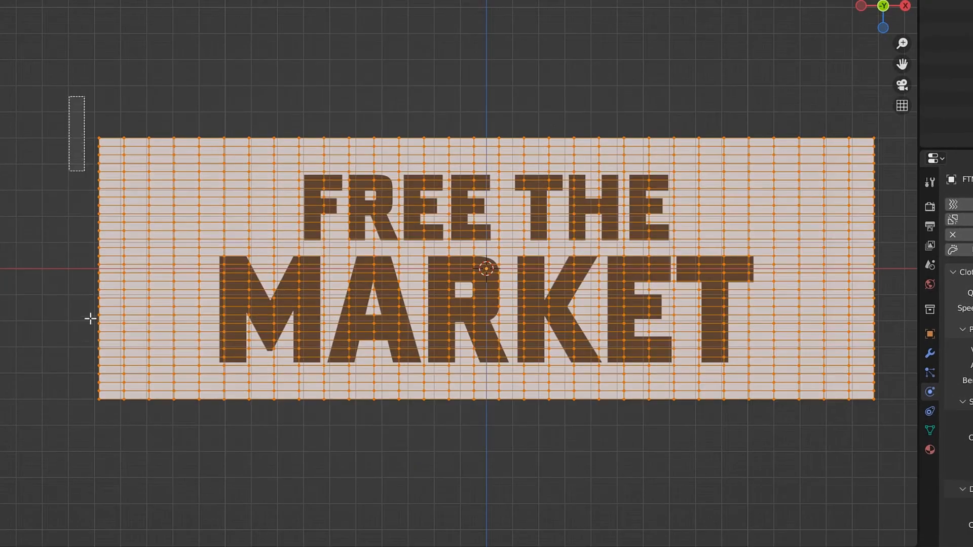
left_click_drag(91, 318, 118, 407)
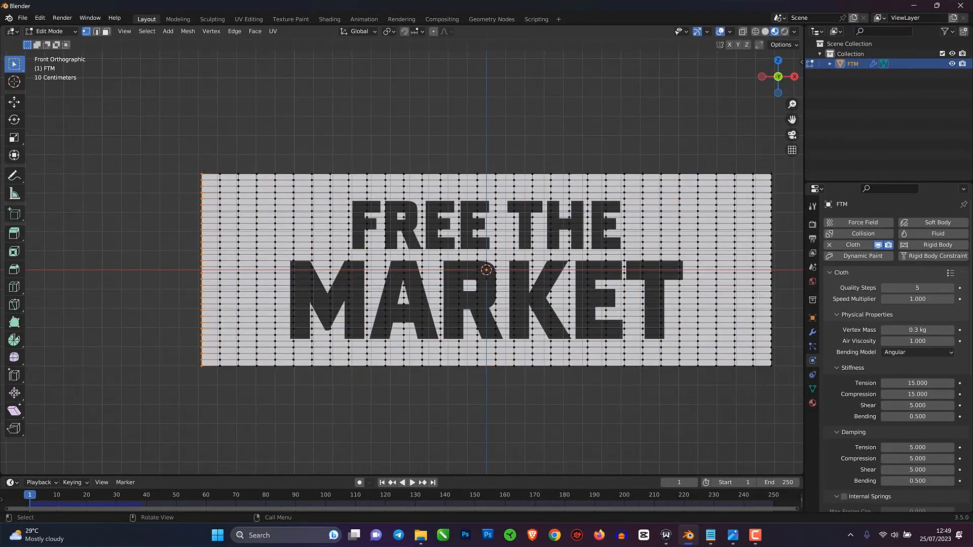
key("Tab")
- Create a vertex group named LEFT GROUP and assign the selected left-edge vertices to it with weight 1.000
left_click(813, 389)
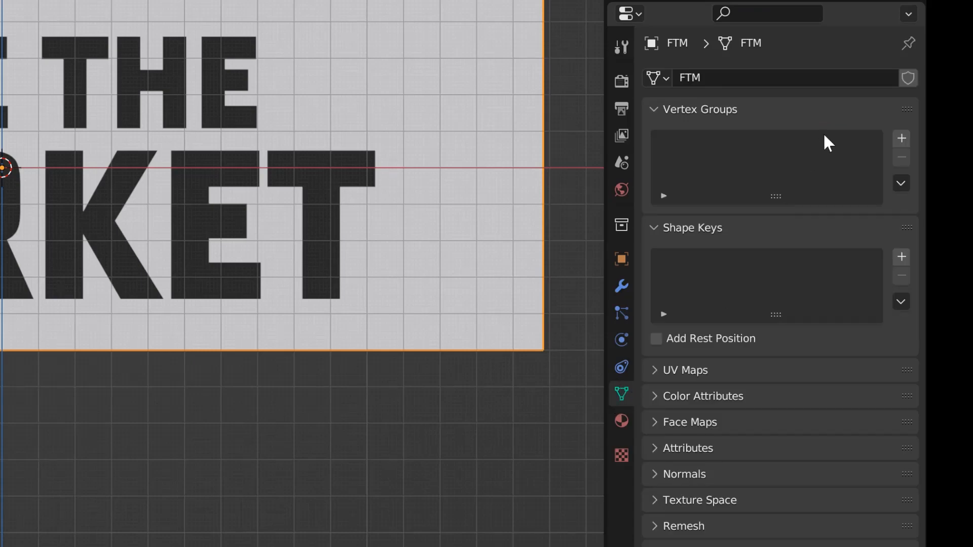
left_click(900, 137)
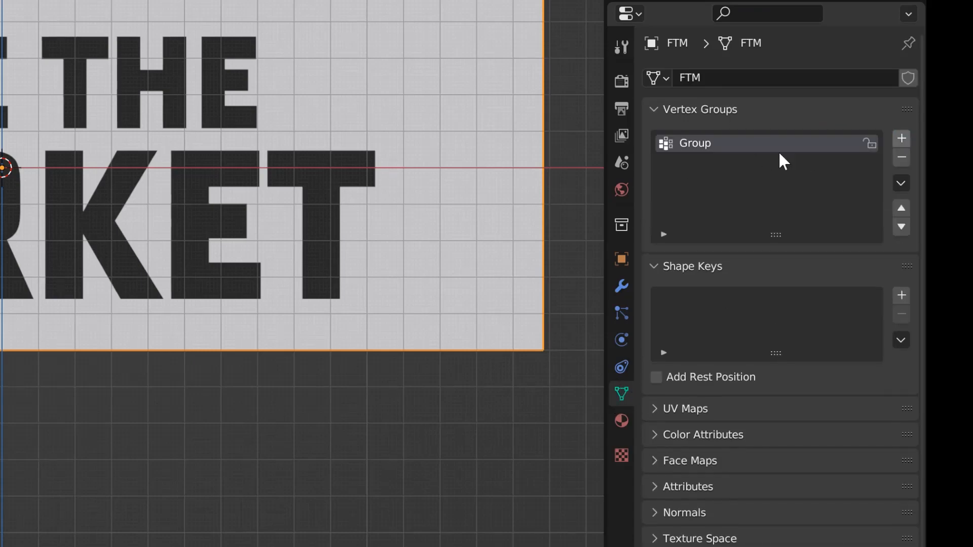
left_click(695, 142)
type("LEFT GROUP")
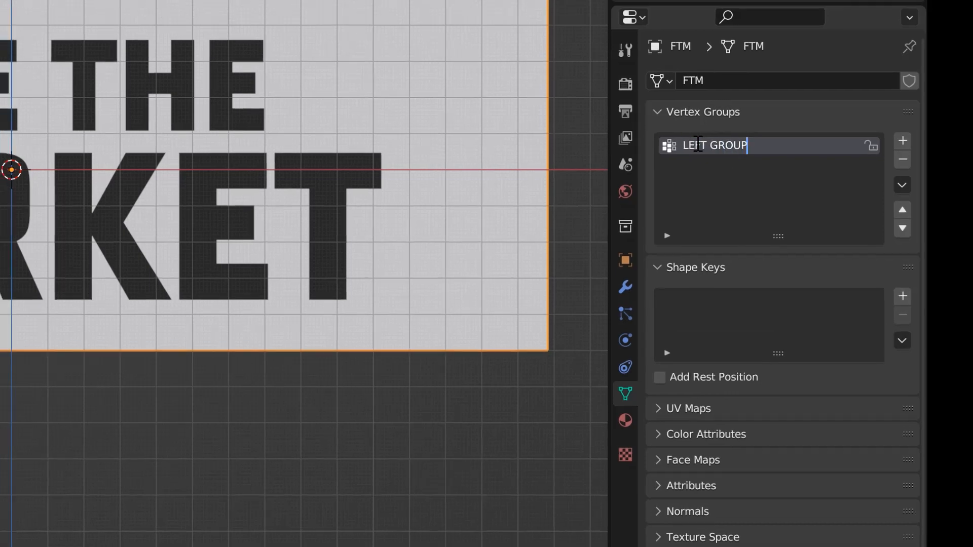
key("Return")
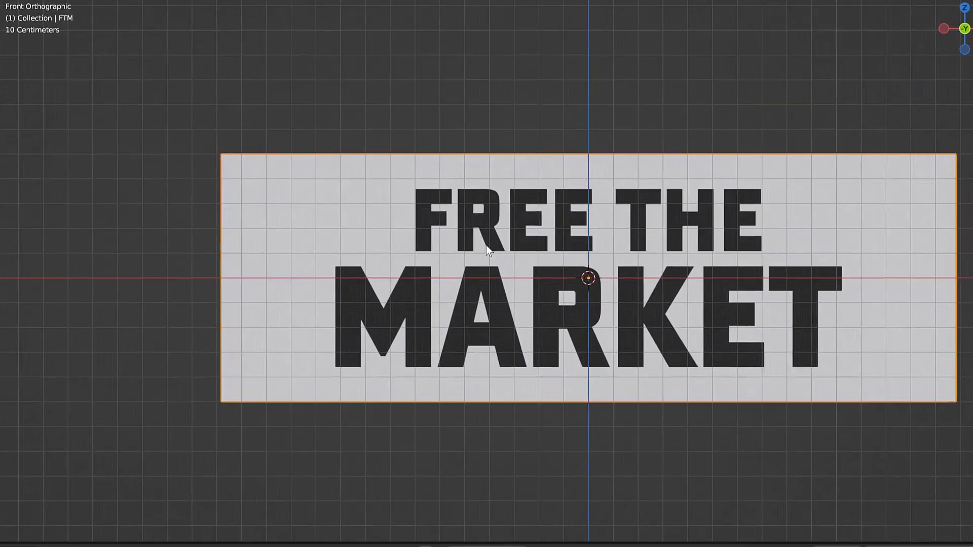
key("Tab")
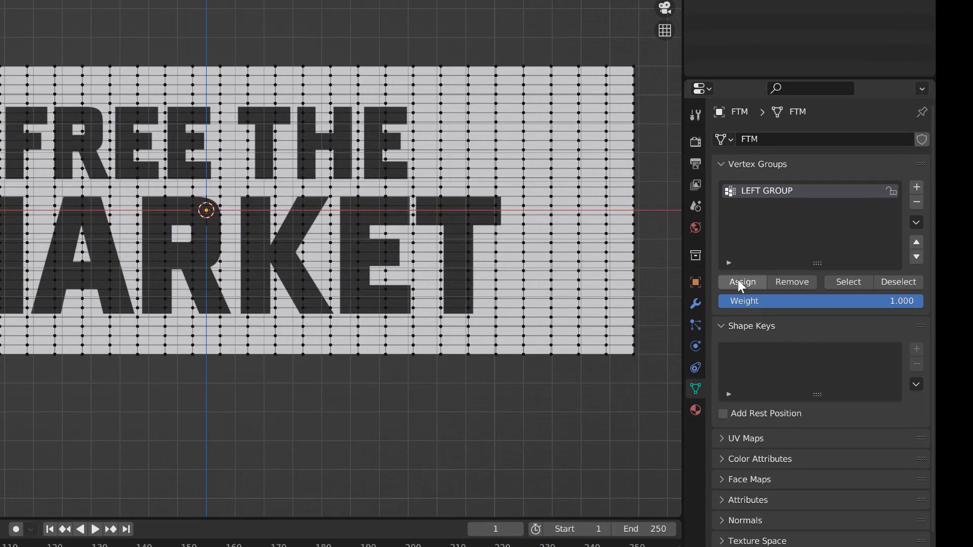
key("Tab")
- Add a second vertex group named LEFT AND RIGHT GROUP and assign the vertices of the plane's left and right edges to it
left_click(917, 187)
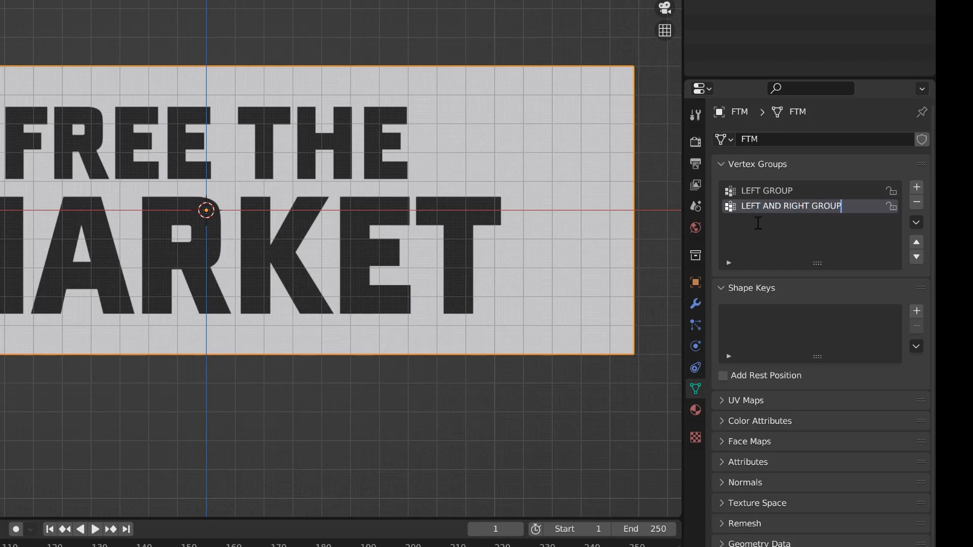
key("Return")
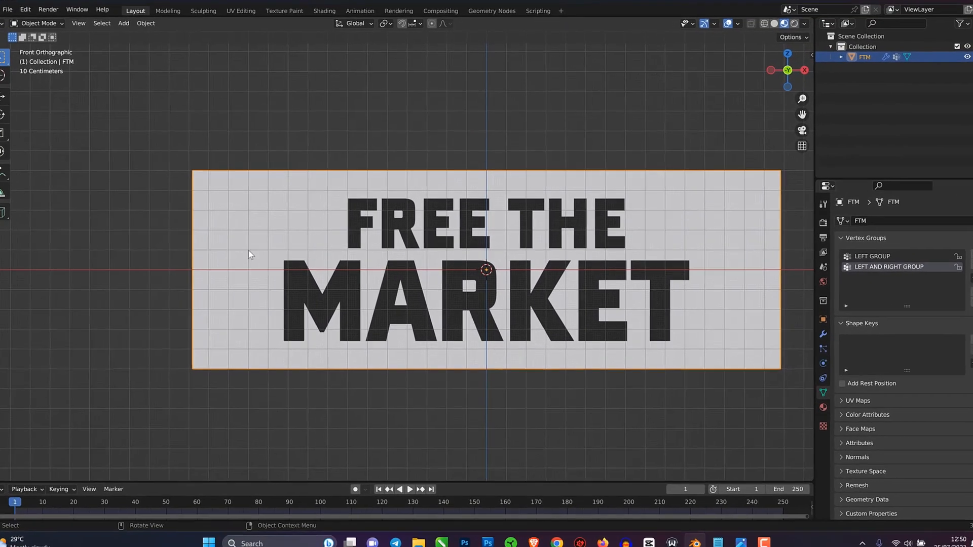
key("Tab")
scroll(158, 238, "down", 2)
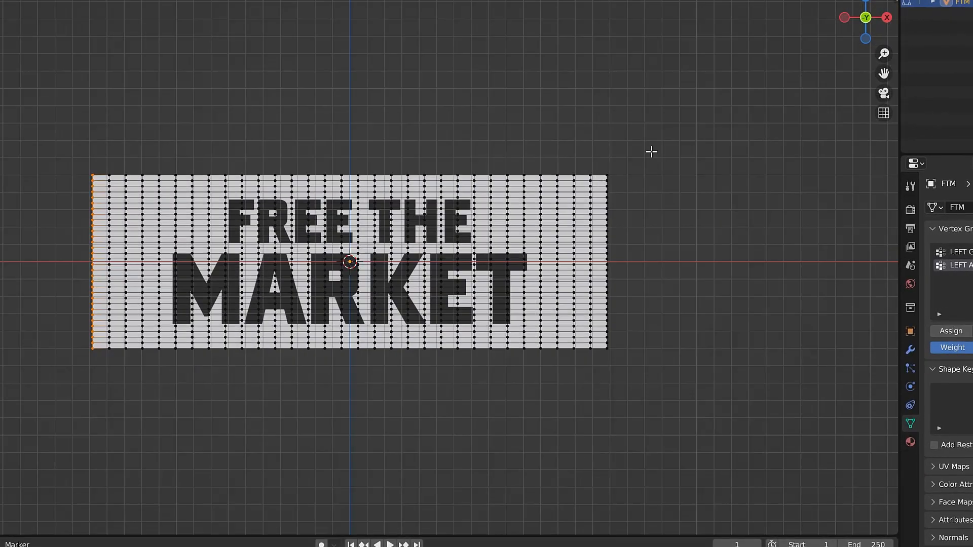
left_click_drag(652, 151, 601, 386, "shift")
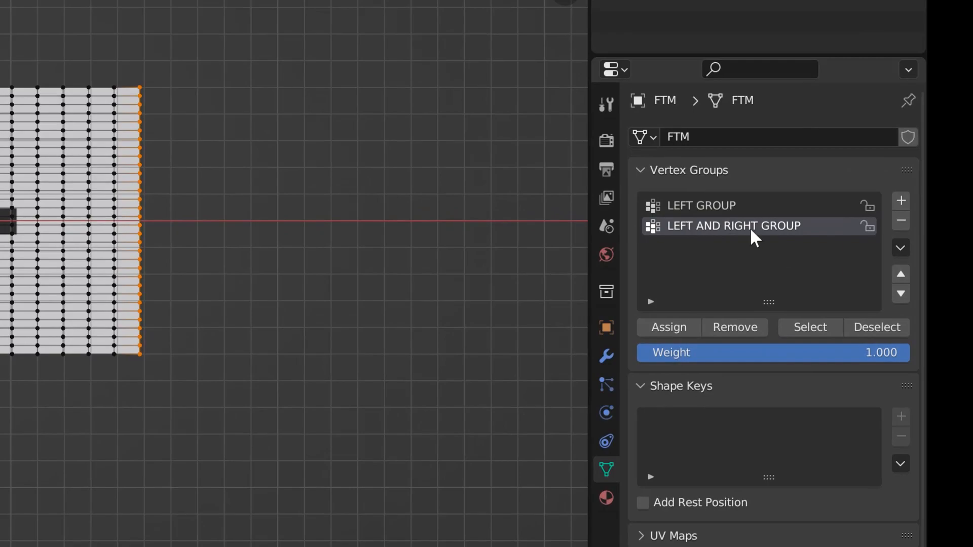
left_click(683, 327)
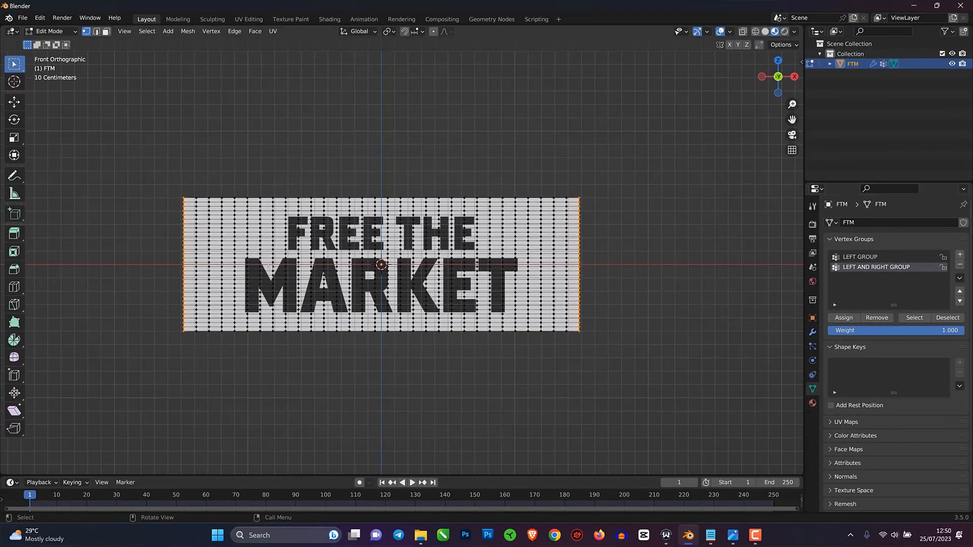
key("Tab")
- Set the pin group in the cloth plane's Shape settings to LEFT GROUP
left_click(812, 360)
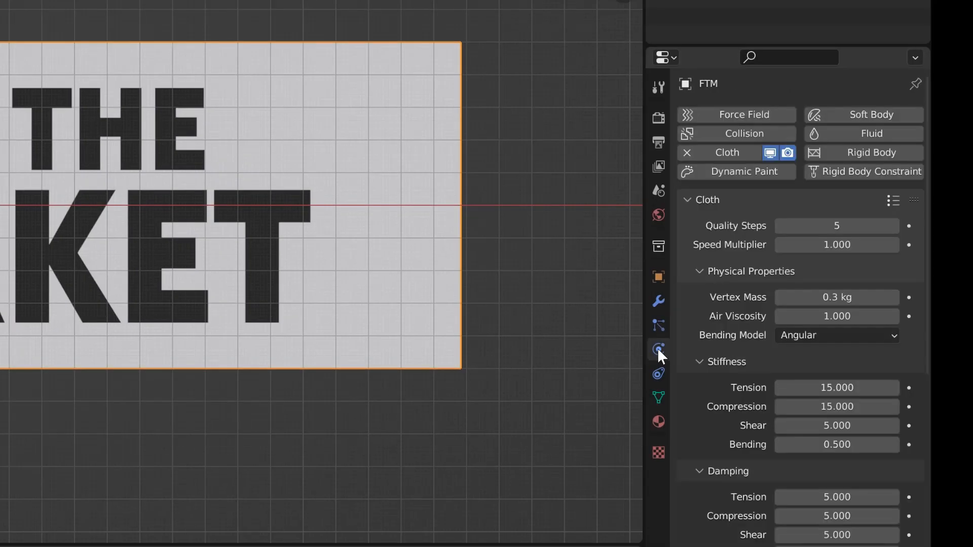
scroll(786, 381, "down", 10)
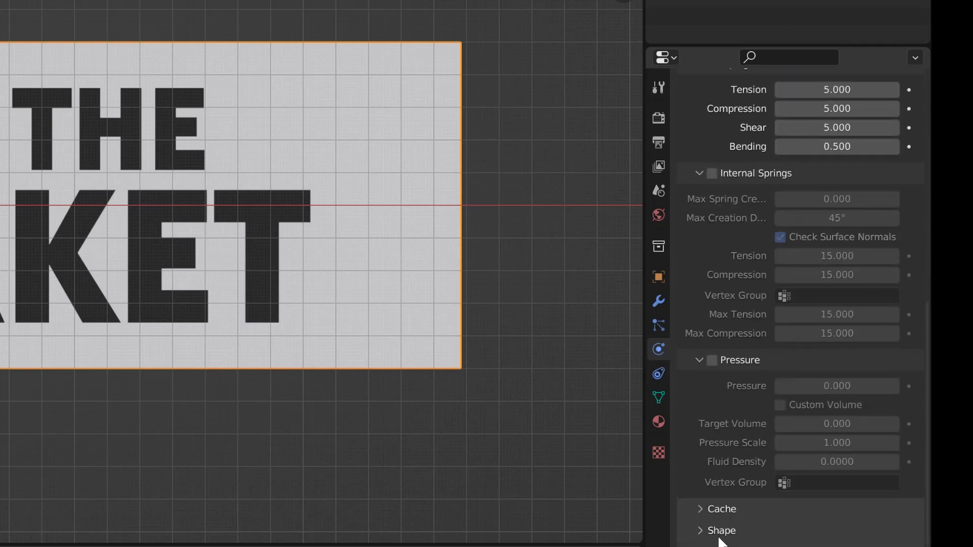
scroll(744, 521, "down", 5)
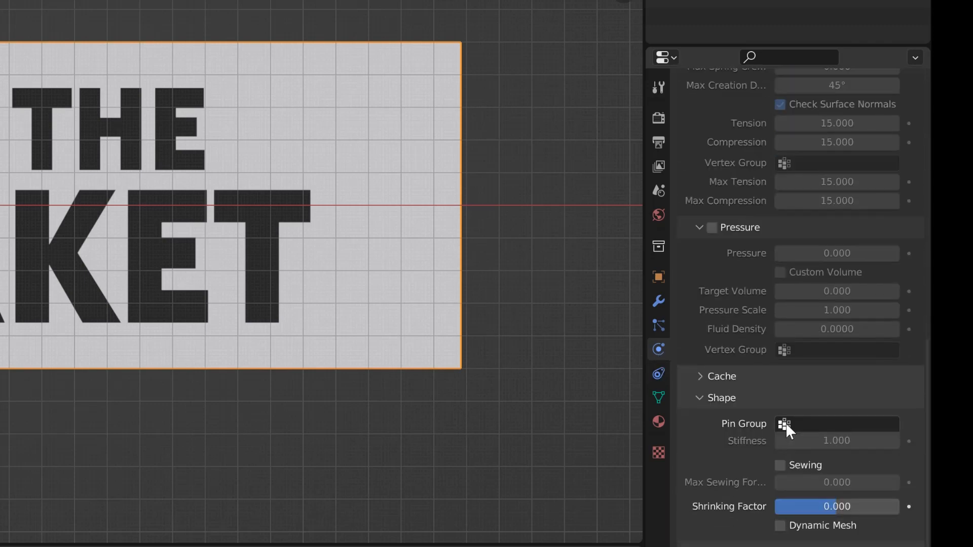
left_click(786, 423)
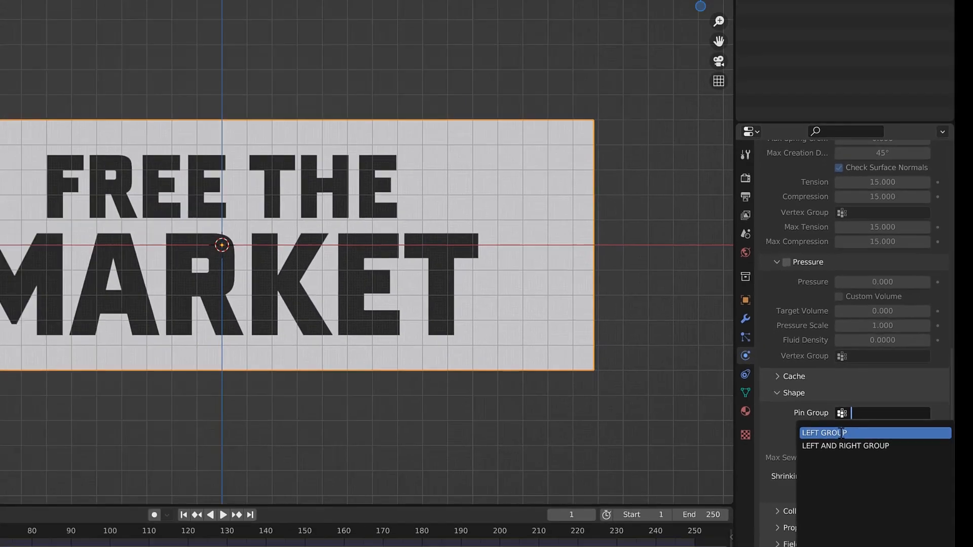
left_click(768, 448)
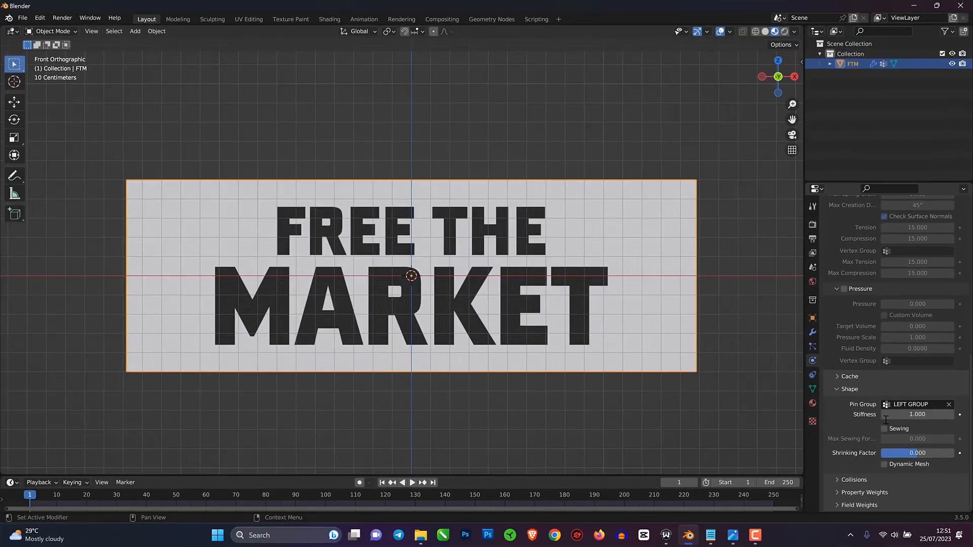
- Play the cloth simulation to check how the plane hangs from its left edge, and return to the first frame
left_click(412, 483)
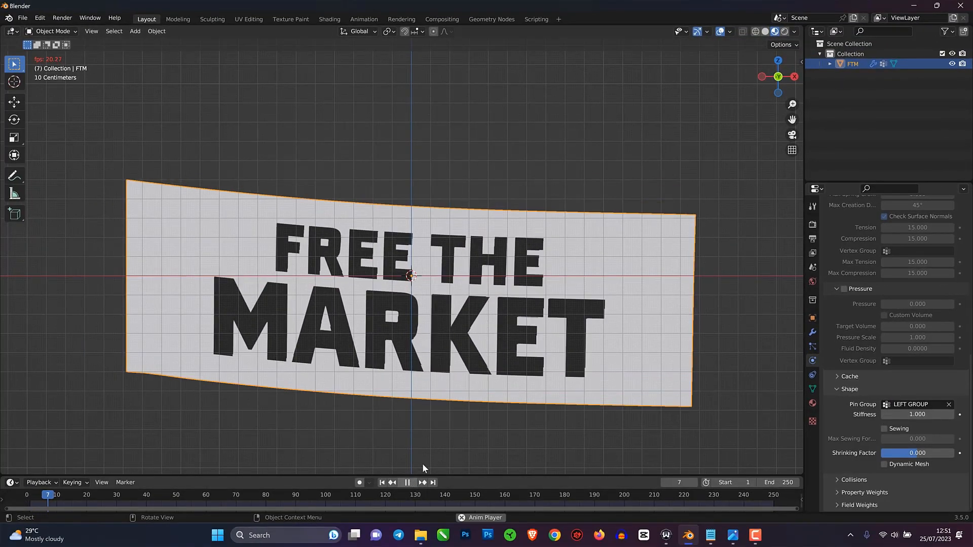
scroll(415, 181, "down", 4)
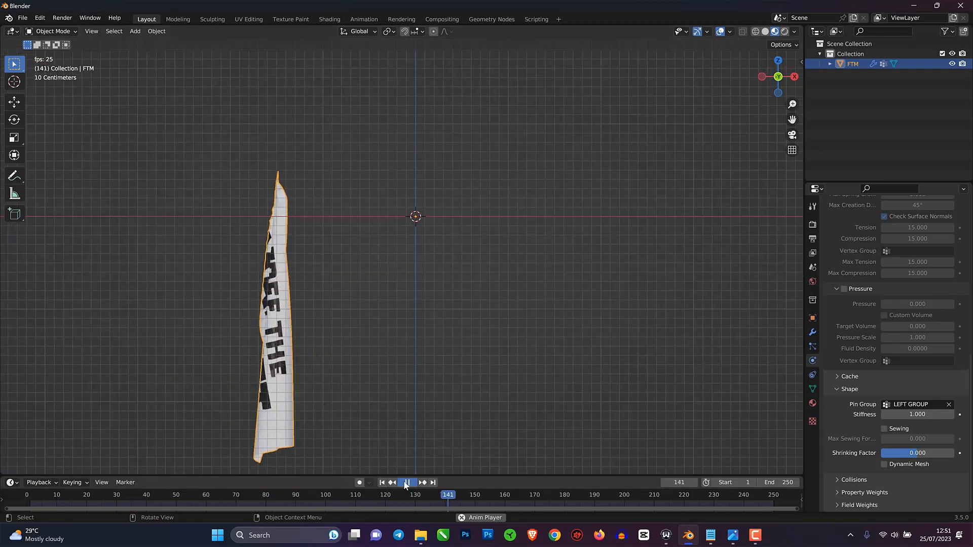
key("Escape")
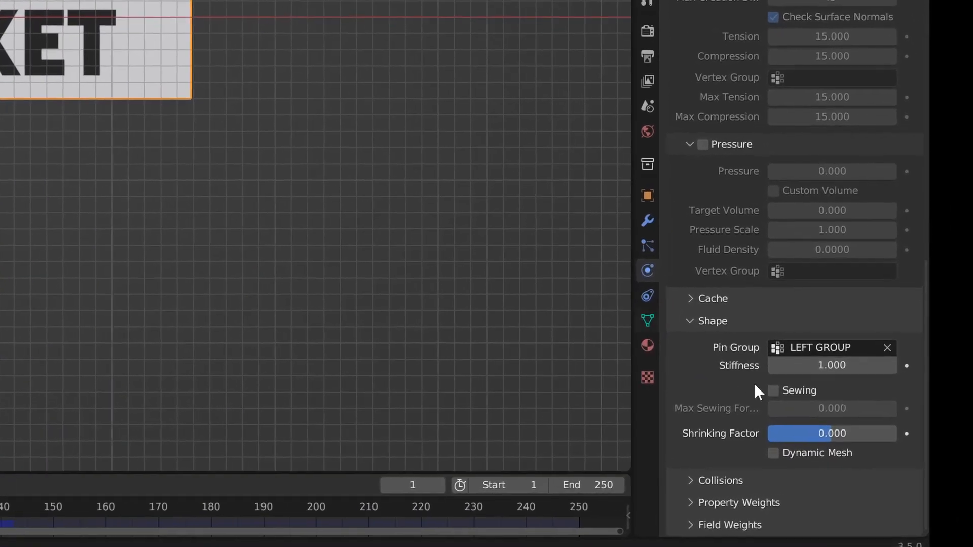
- Switch the cloth's pin group to LEFT AND RIGHT GROUP, play the simulation to check it, and return to the first frame
left_click(819, 349)
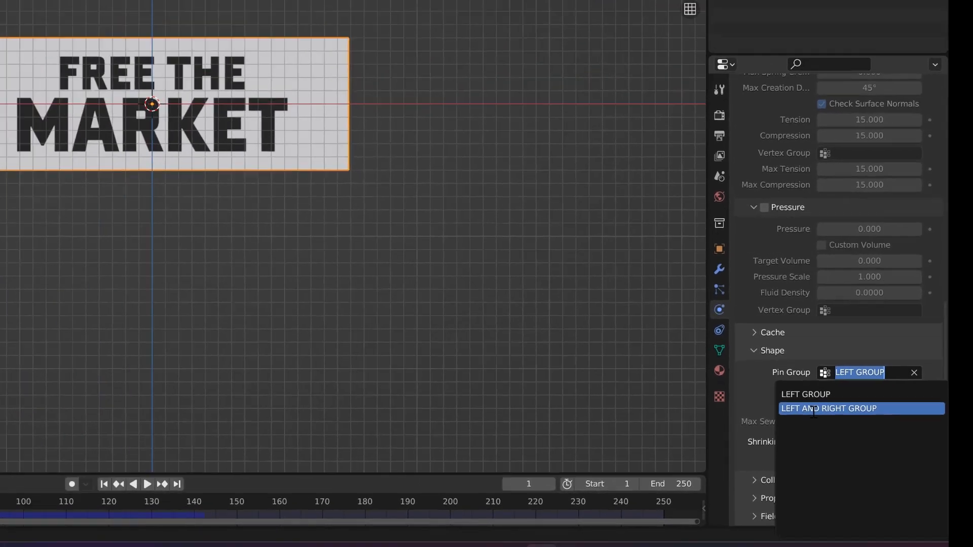
left_click(814, 409)
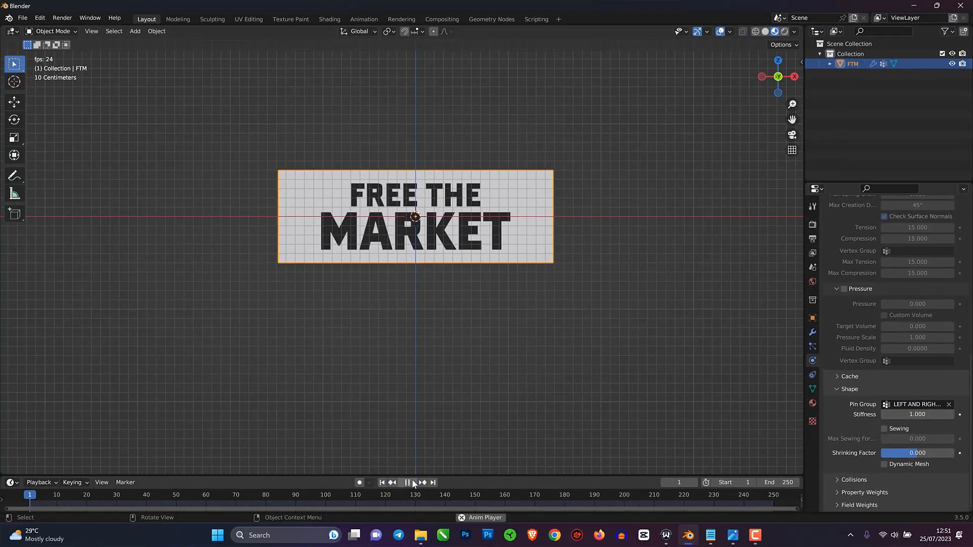
middle_click_drag(499, 271, 470, 254)
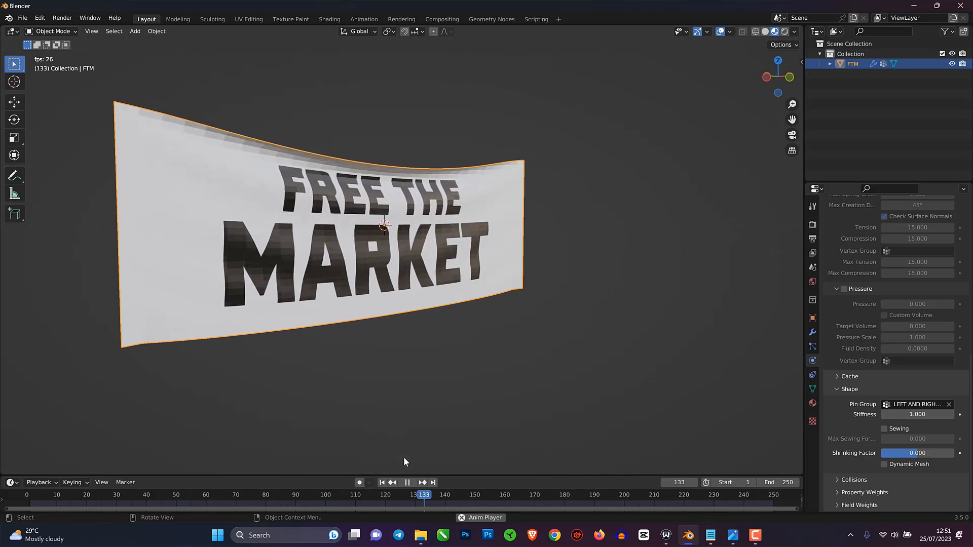
left_click(407, 483)
left_click(383, 482)
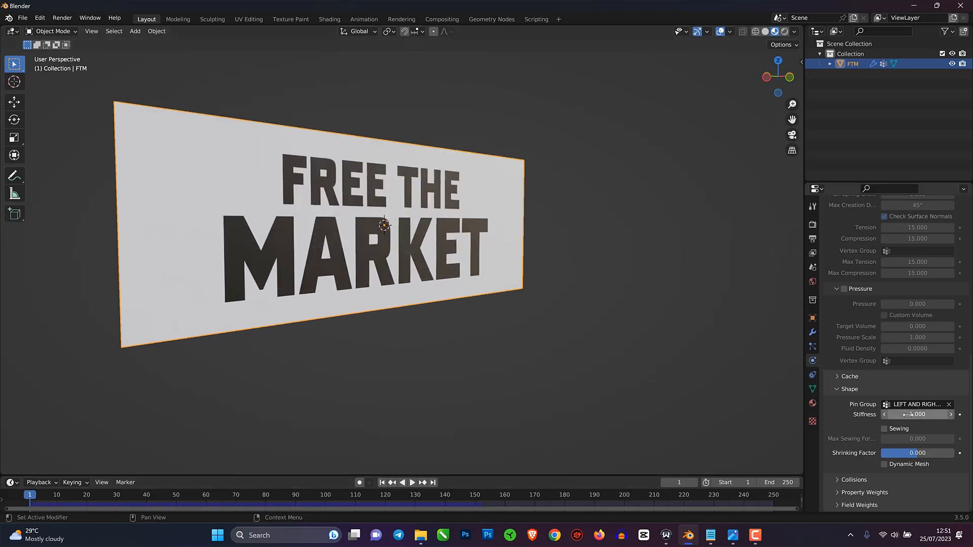
- Add a Wind force field to the scene
middle_click_drag(440, 246, 406, 286)
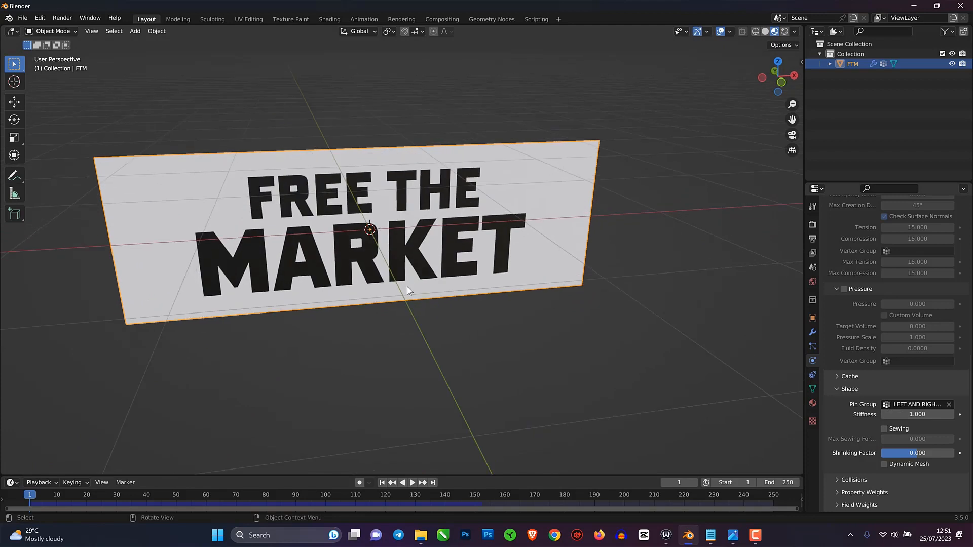
key("shift+a")
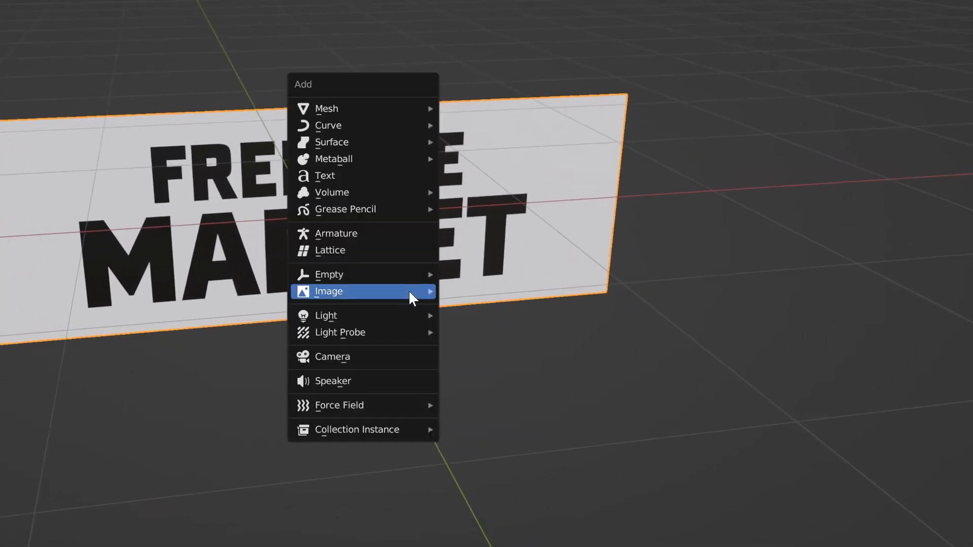
mouse_move(403, 405)
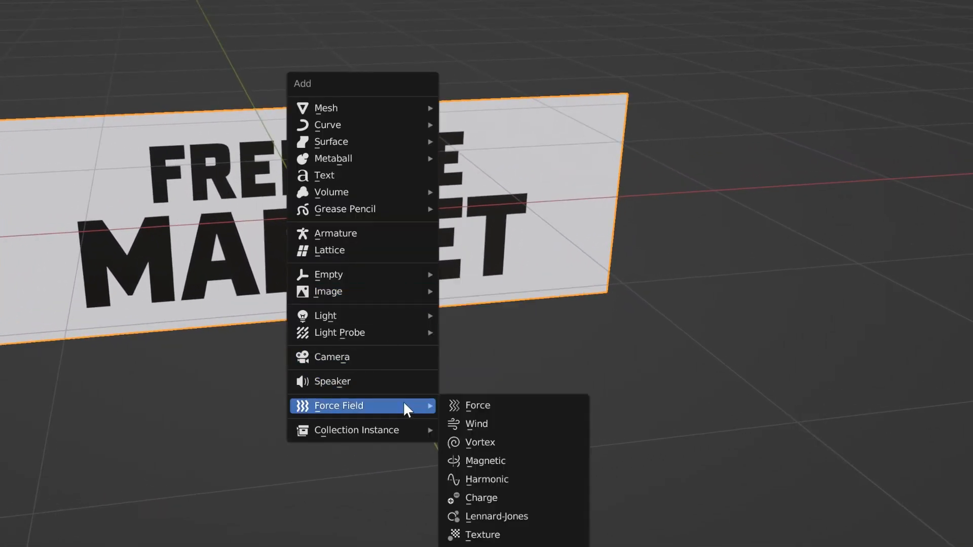
left_click(480, 423)
- In the front view, rotate the wind field to blow nearly horizontally toward +X and place it beyond the banner's left edge
key("KP_1")
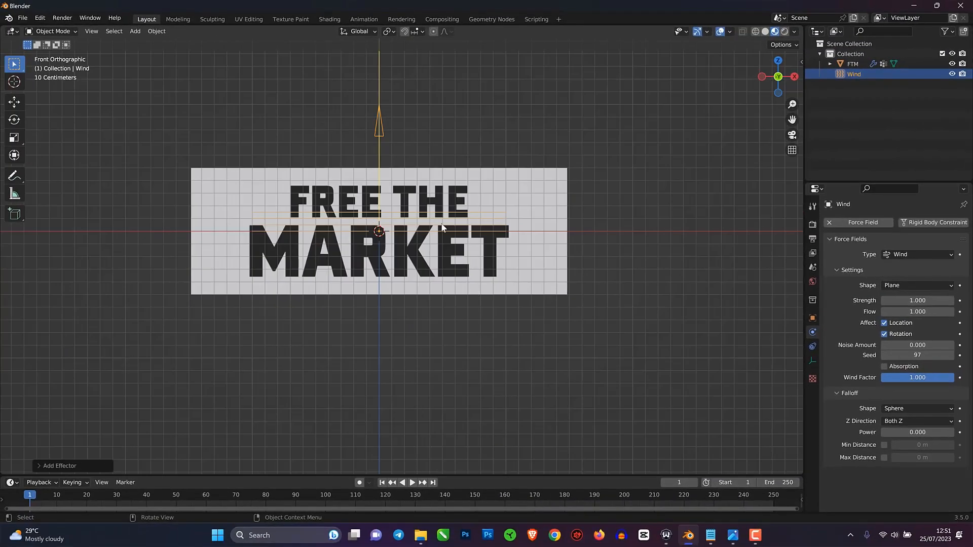
key("r")
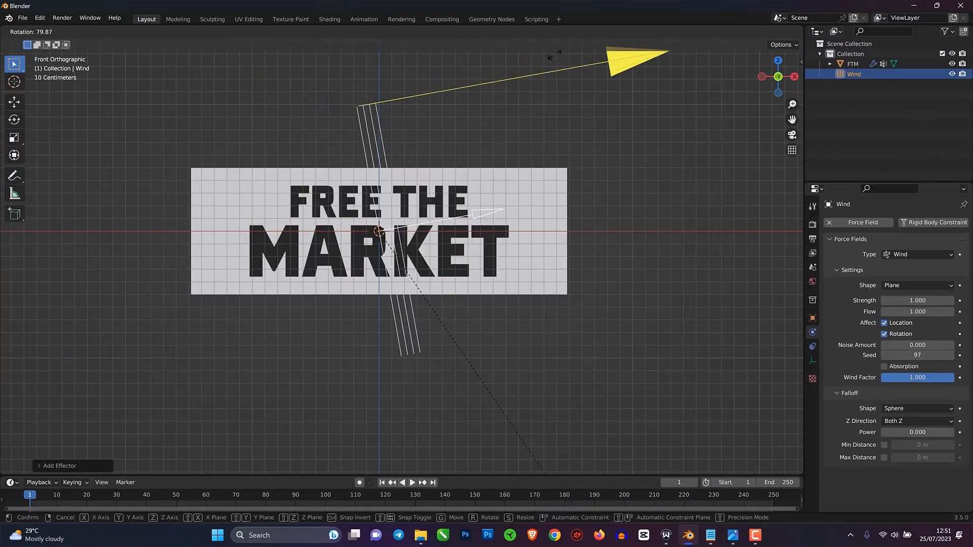
left_click(585, 203)
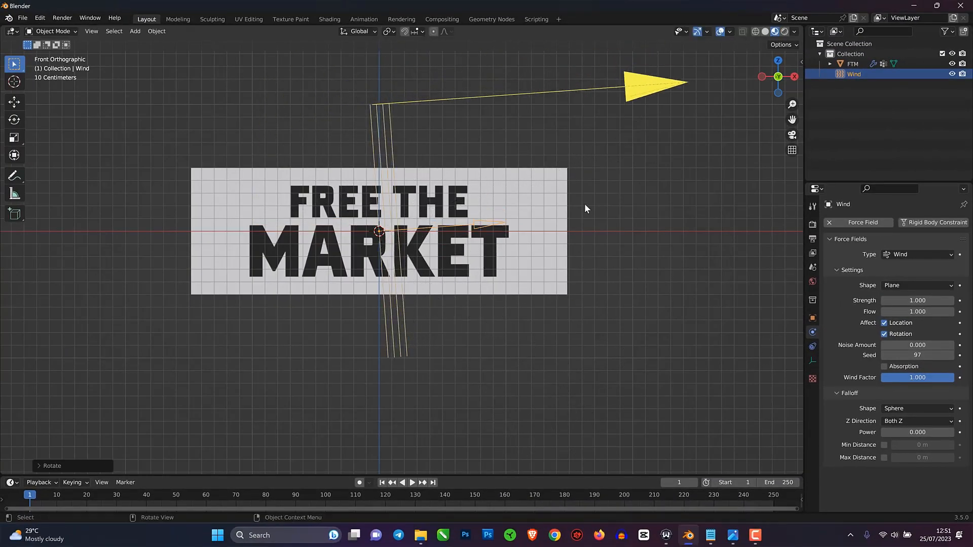
key("g")
left_click(258, 202)
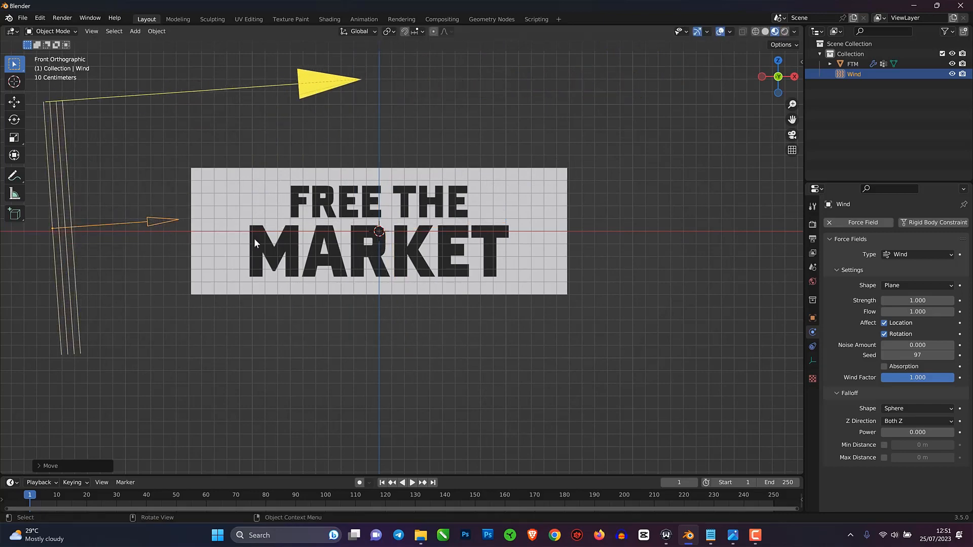
- Set the wind force field's strength to 8000
left_click(836, 241)
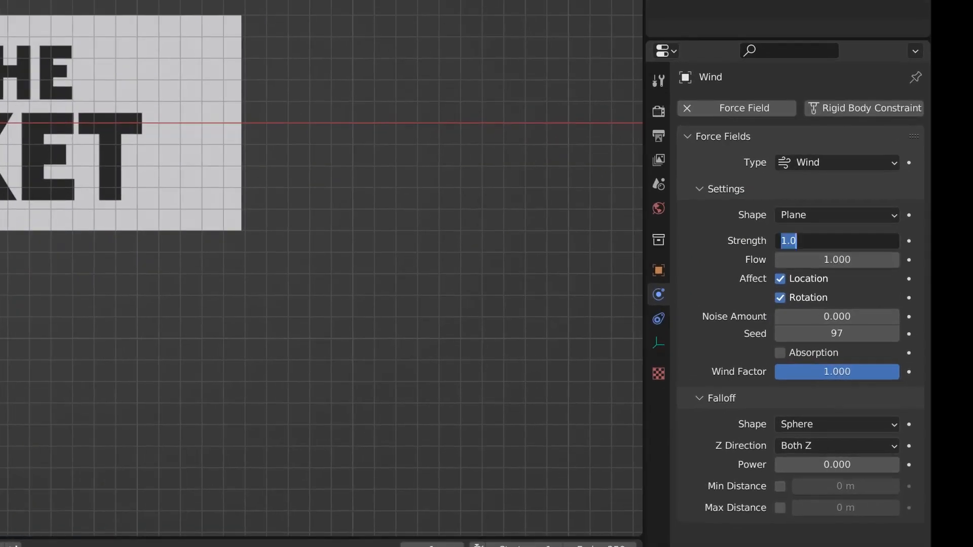
type("8000")
key("Return")
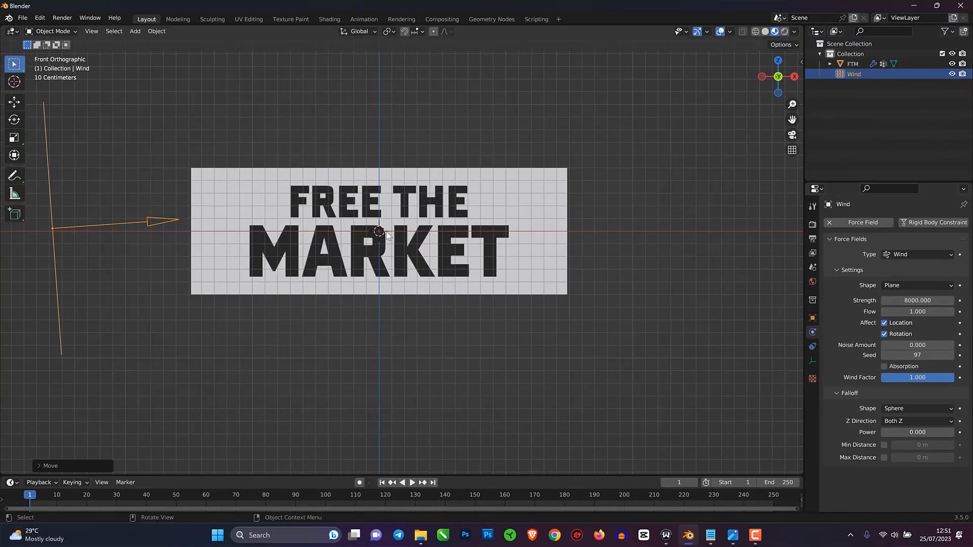
- Play the simulation and examine from different angles how the wind moves the banner pinned at both sides, and stop playback
middle_click_drag(386, 236, 406, 254)
left_click(411, 482)
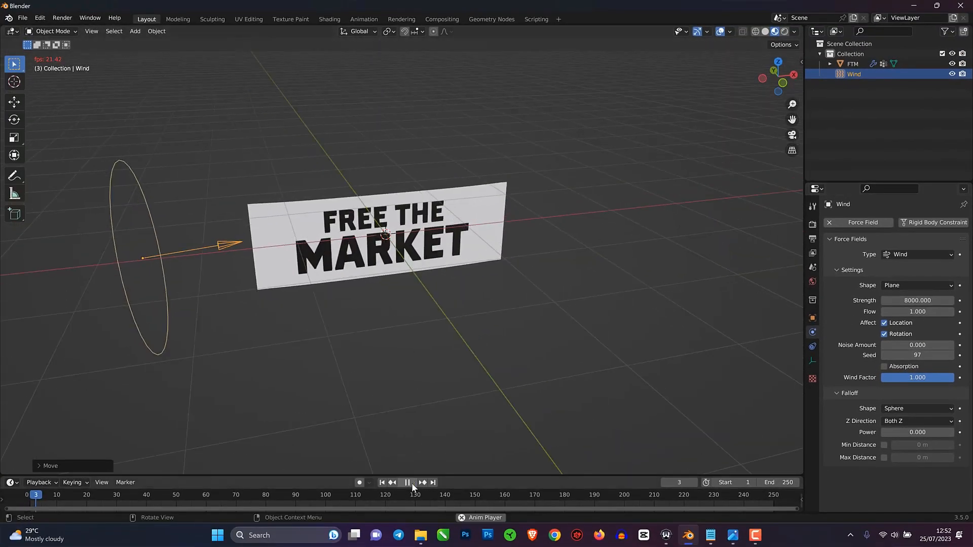
middle_click_drag(355, 304, 349, 223)
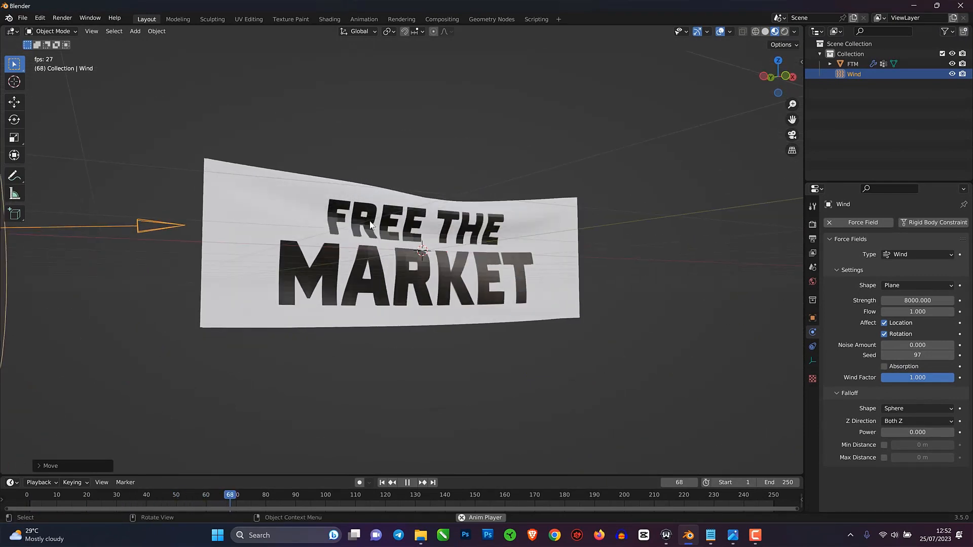
scroll(350, 223, "up", 1)
mouse_move(455, 274)
middle_mouse_down()
mouse_move(412, 277)
mouse_move(485, 290)
mouse_move(435, 285)
mouse_move(457, 311)
mouse_move(443, 270)
middle_mouse_up()
key("space")
- Change the banner's cloth pin group to LEFT GROUP and play the simulation to check how it flies in the wind
left_click(443, 270)
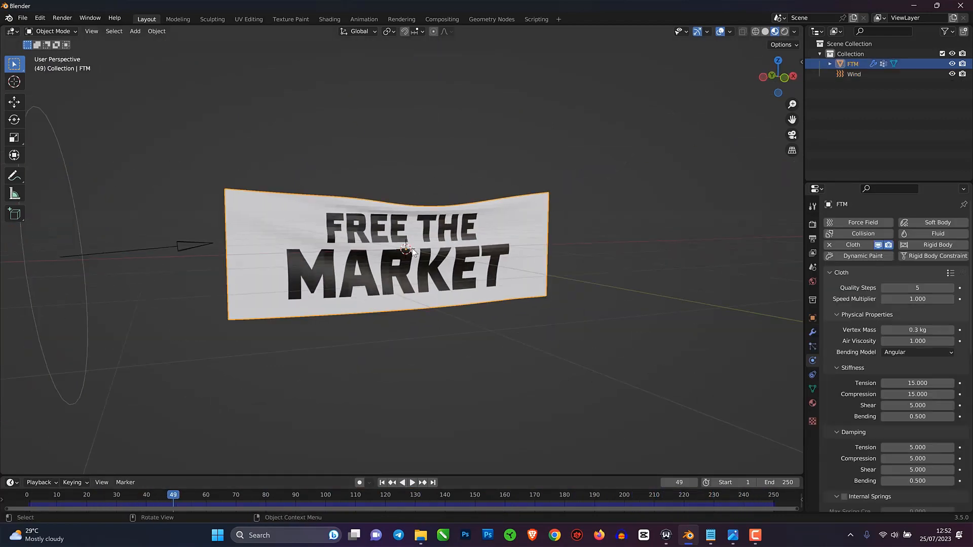
scroll(811, 419, "down", 15)
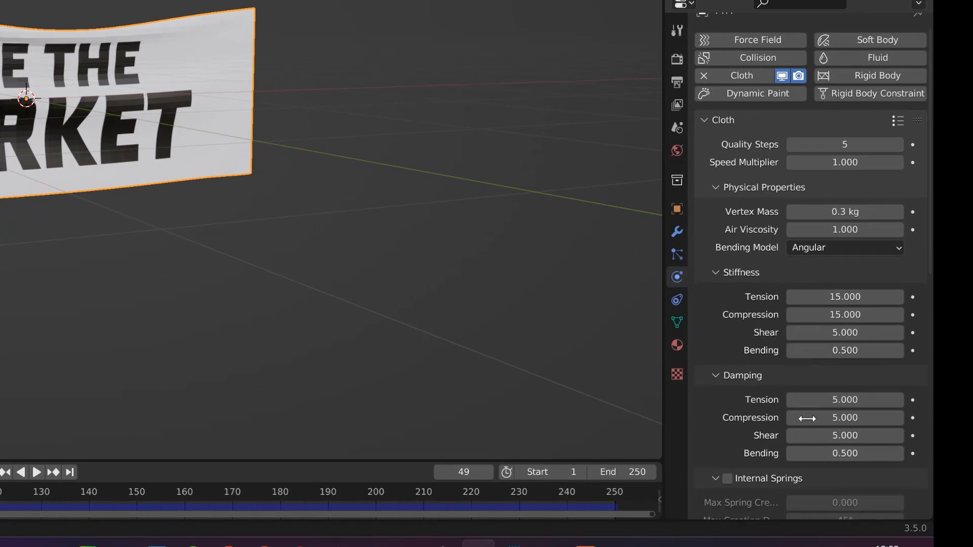
scroll(826, 423, "down", 1)
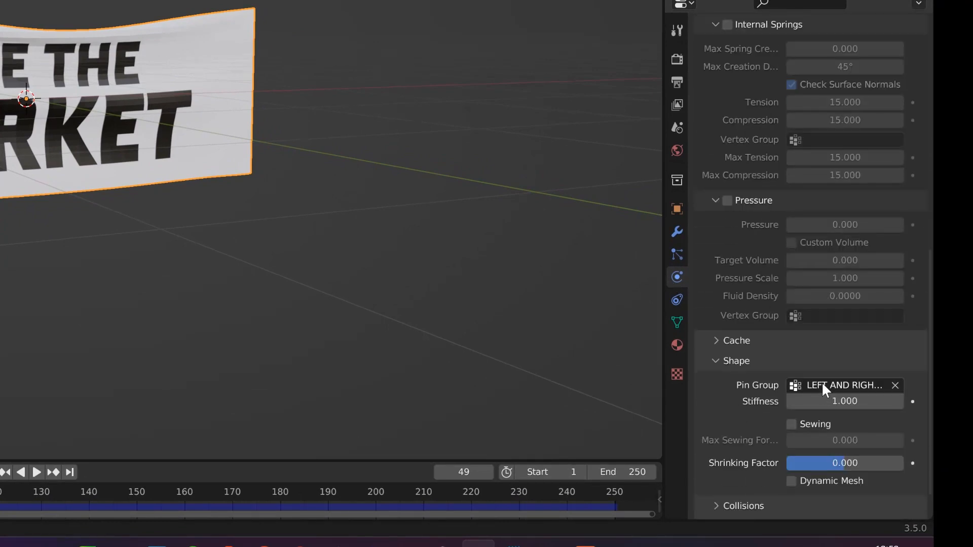
left_click(823, 383)
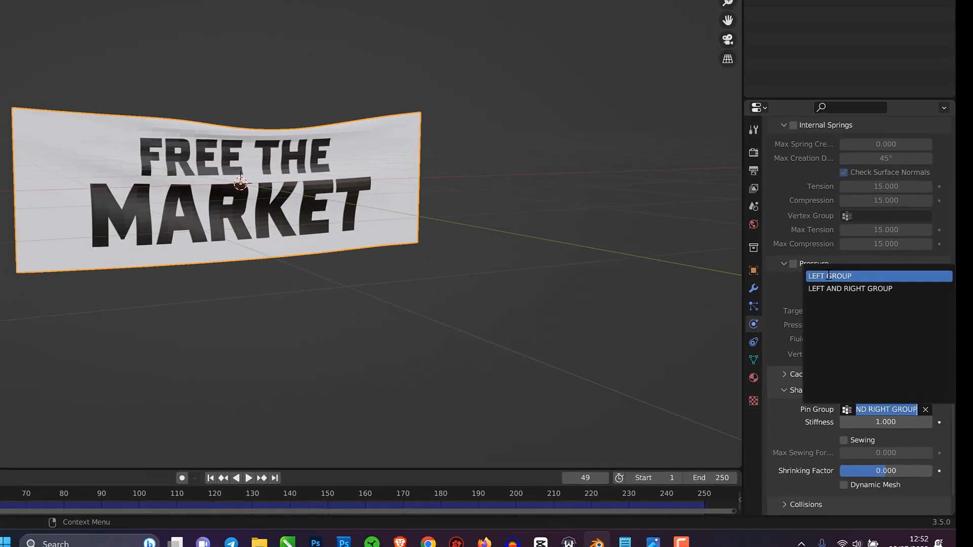
left_click(829, 276)
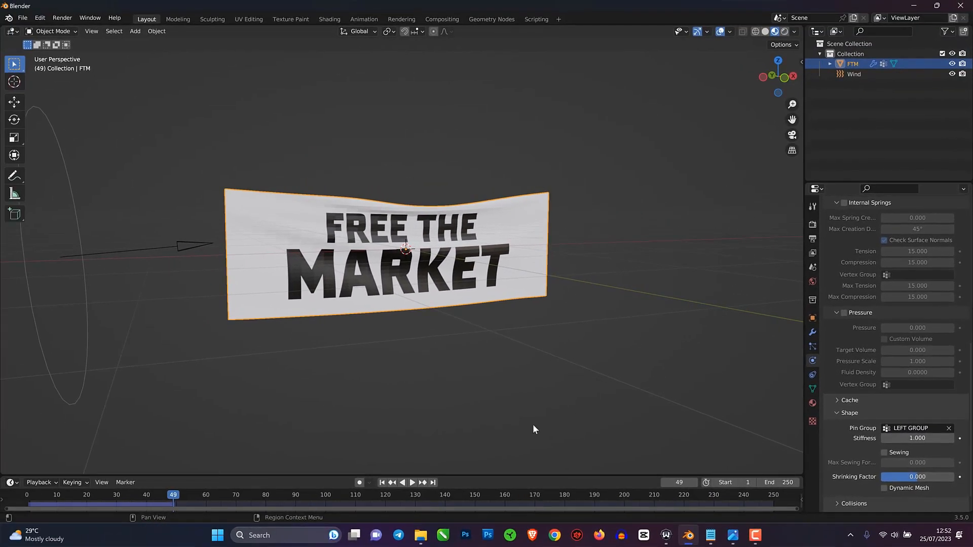
left_click(412, 482)
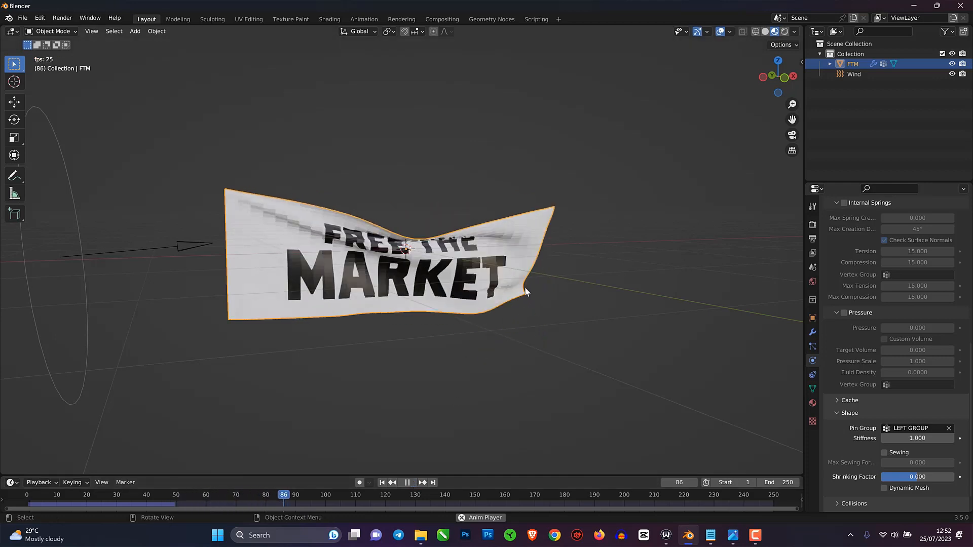
middle_click_drag(468, 336, 428, 326)
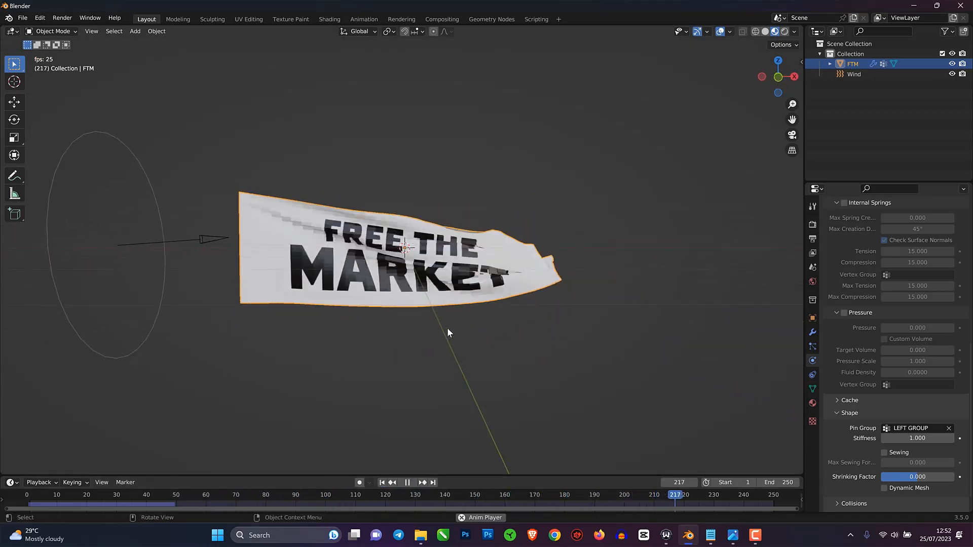
- Apply Shade Smooth to the banner
scroll(495, 254, "up", 3)
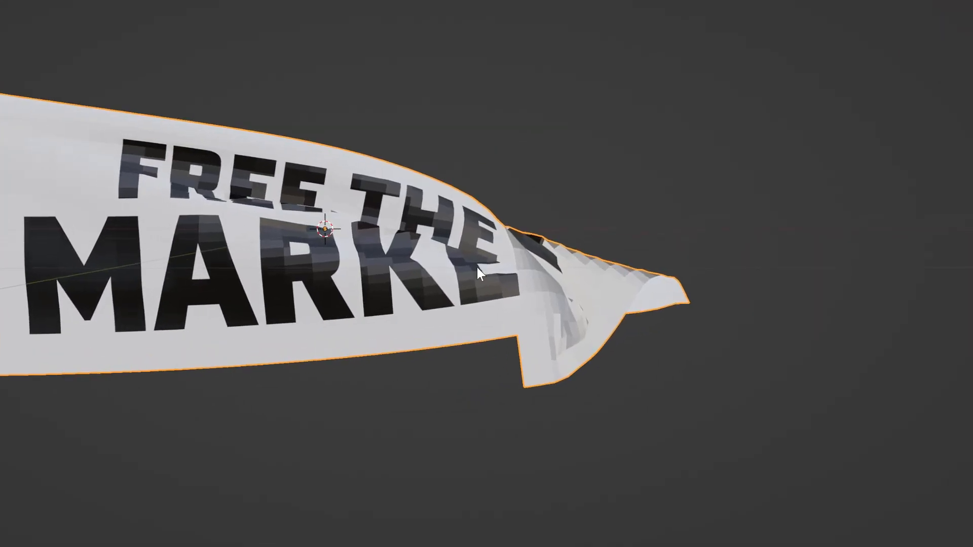
right_click(423, 262)
left_click(399, 261)
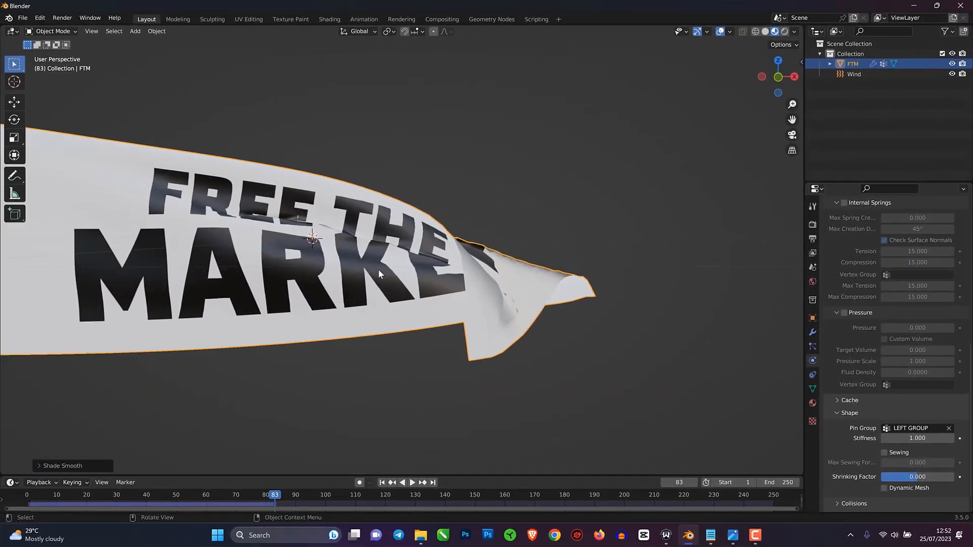
- Add a Subdivision Surface modifier to the banner, following its Cloth modifier
scroll(415, 272, "down", 3)
middle_click_drag(381, 269, 625, 384)
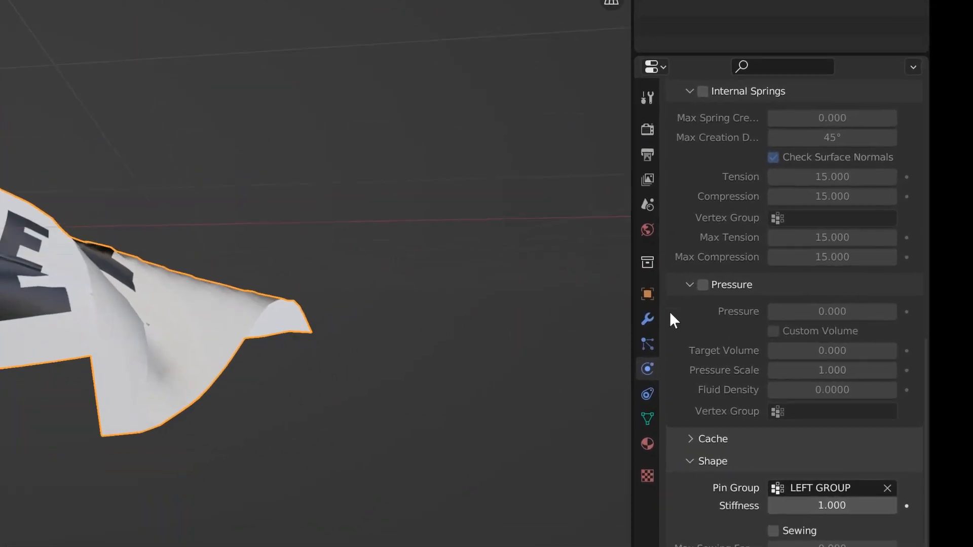
left_click(648, 319)
left_click(713, 126)
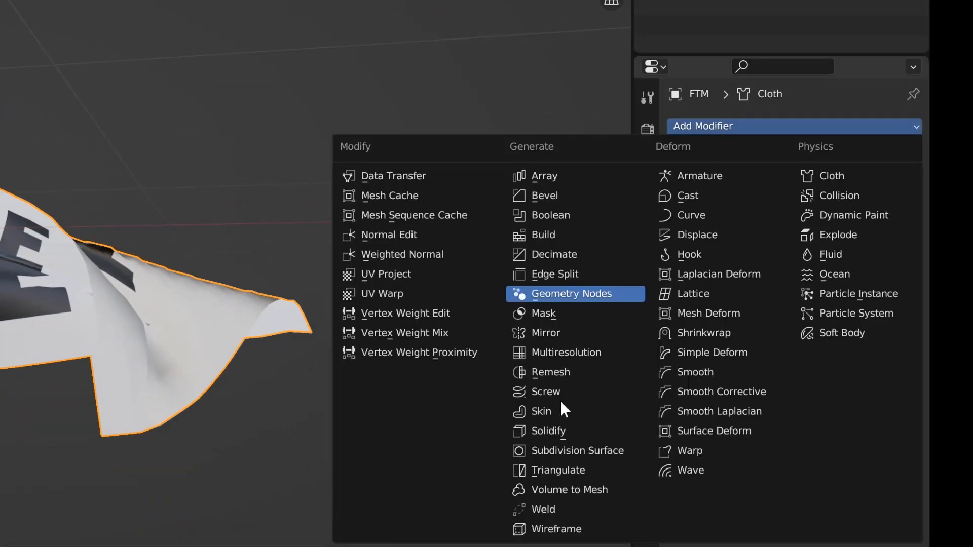
left_click(570, 453)
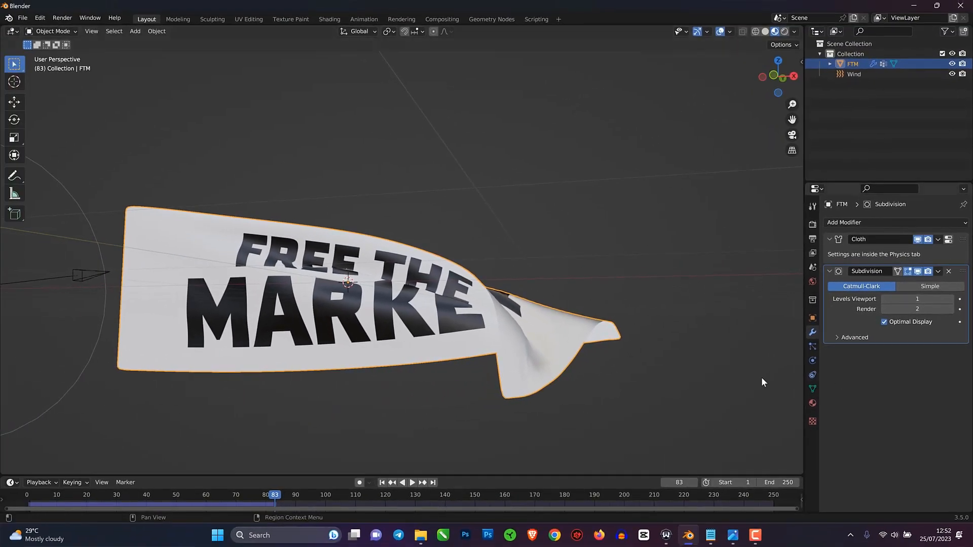
- Inspect the overlapping cloth, return to the first frame, and enable Self Collisions in the banner's Cloth collision settings
scroll(379, 307, "up", 3)
middle_click_drag(379, 306, 533, 280)
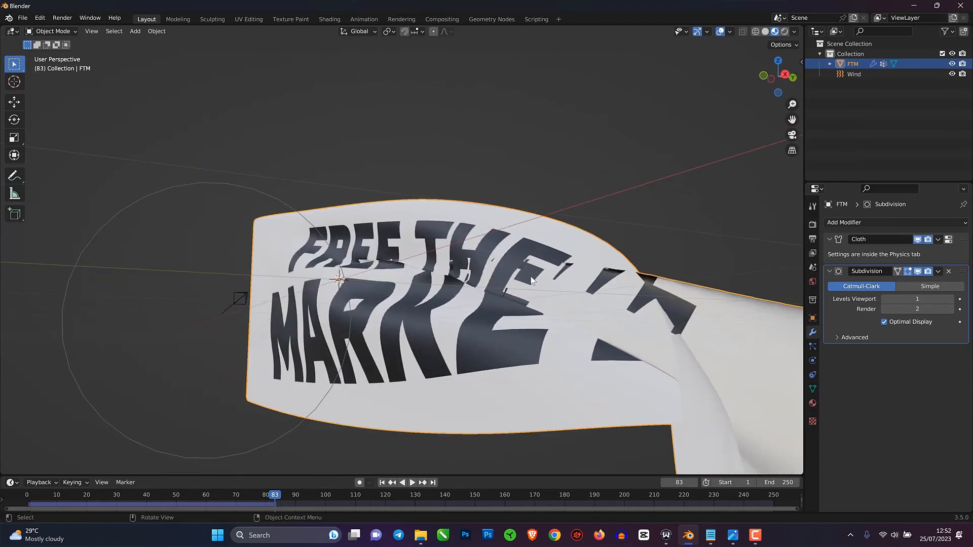
left_click(383, 483)
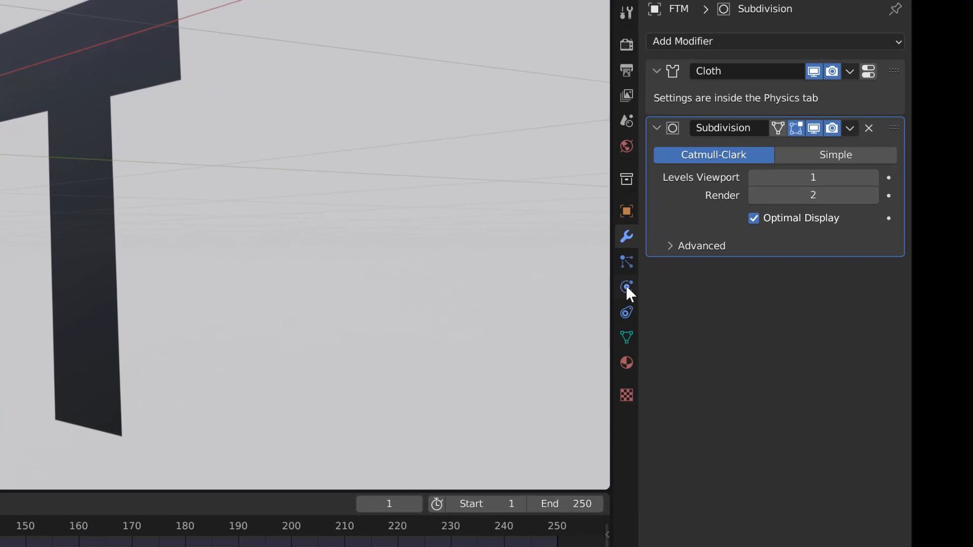
left_click(627, 288)
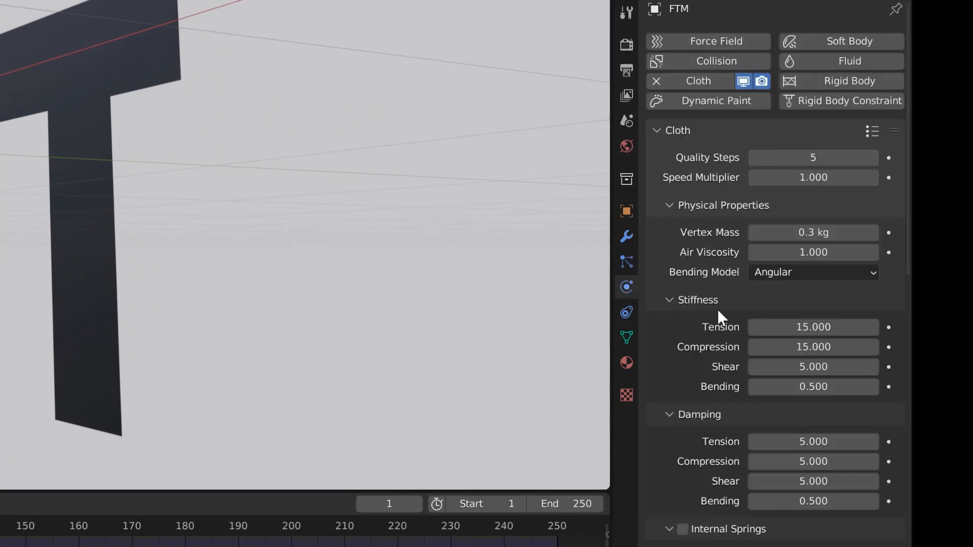
scroll(744, 335, "down", 8)
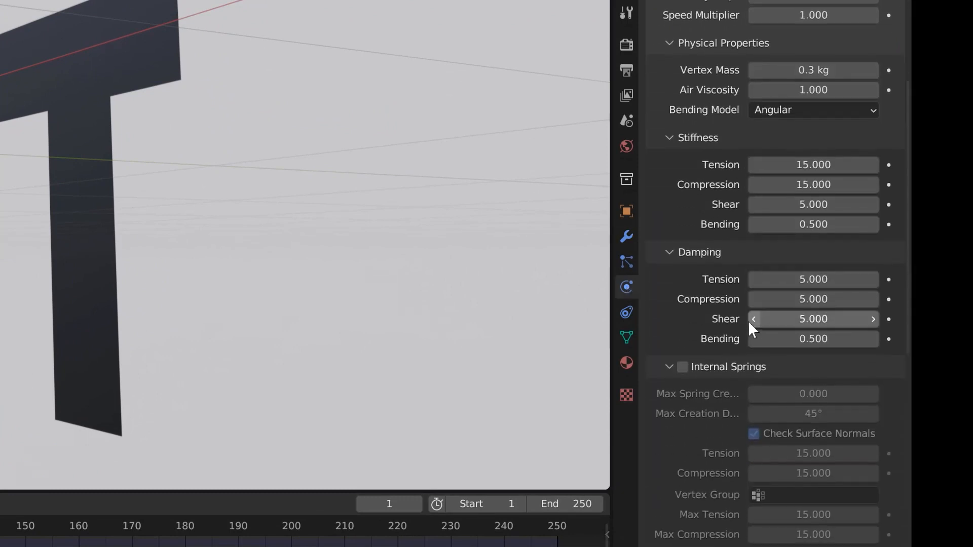
scroll(749, 324, "down", 10)
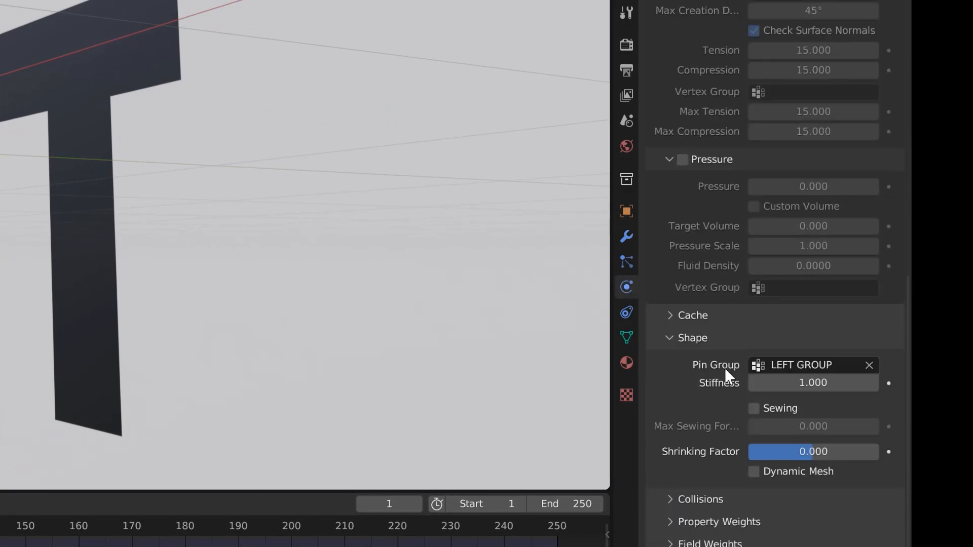
left_click(704, 500)
scroll(708, 492, "down", 10)
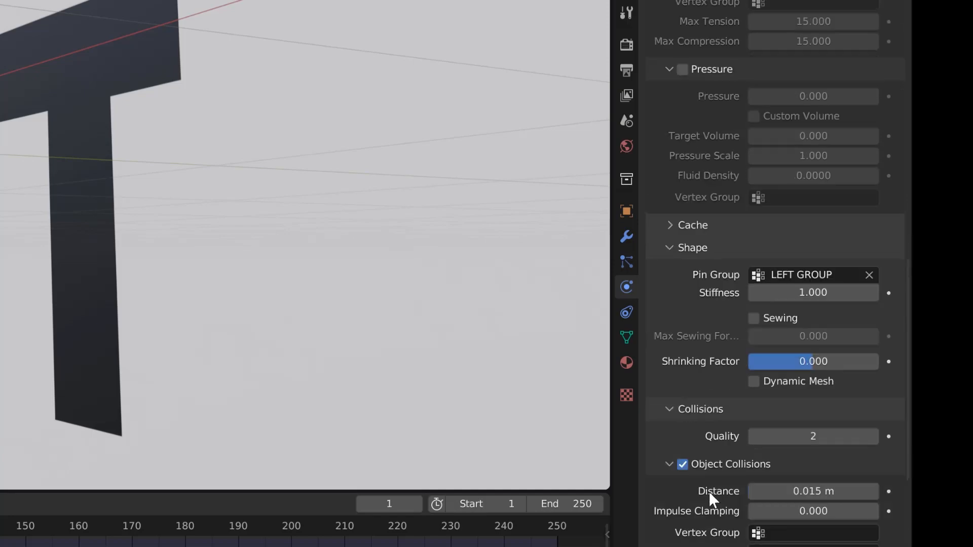
scroll(712, 487, "down", 1)
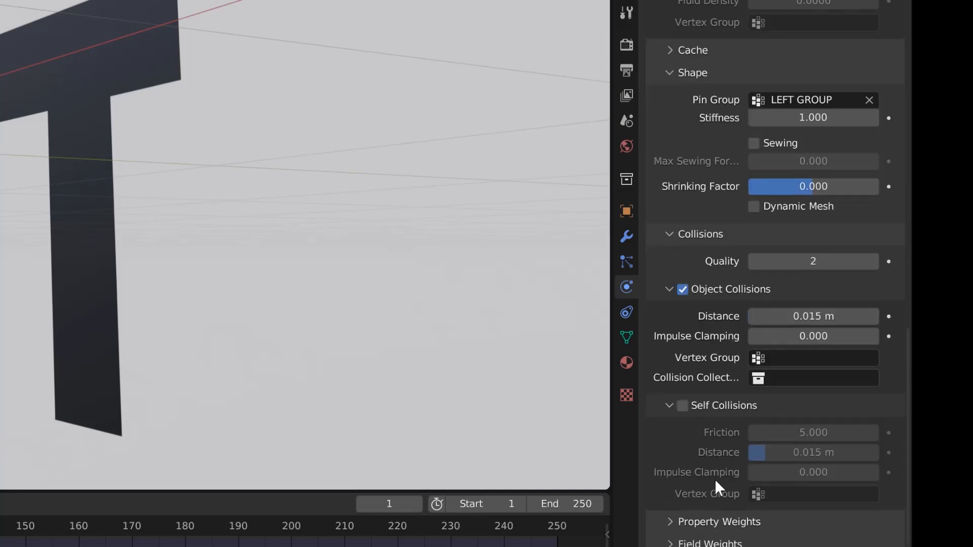
left_click(684, 407)
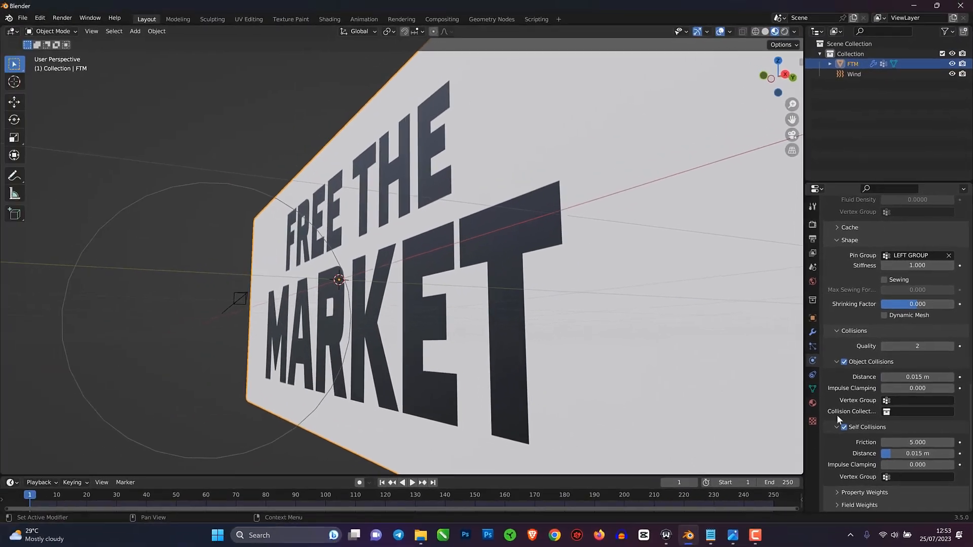
- Play the simulation and examine from several angles how the banner folds with Self Collisions enabled
scroll(423, 294, "down", 3)
middle_click_drag(415, 291, 458, 300)
scroll(455, 309, "down", 3)
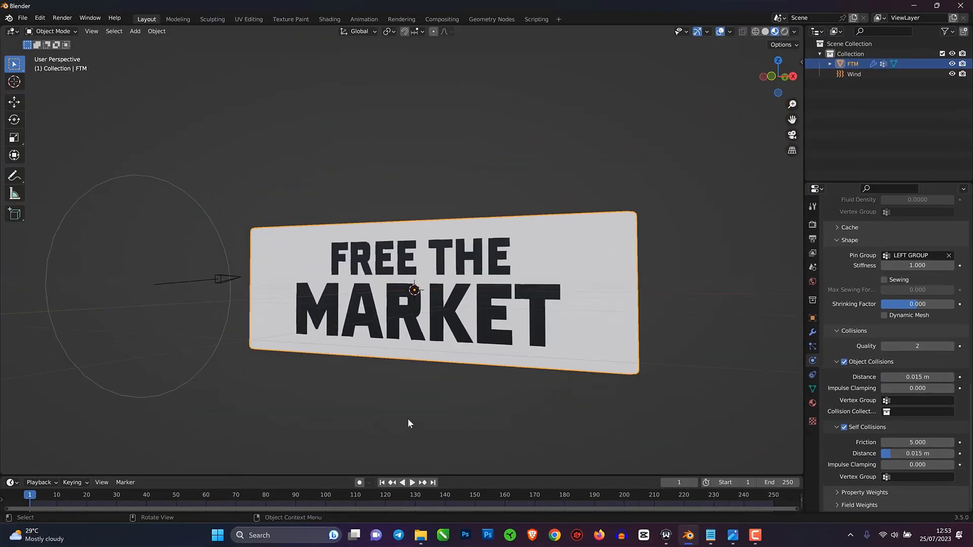
left_click(413, 483)
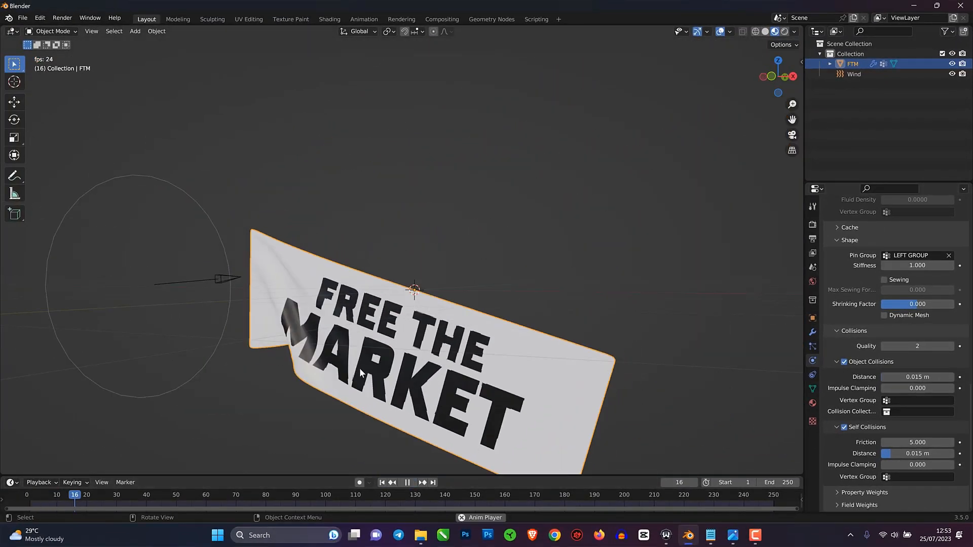
middle_click_drag(369, 387, 408, 391)
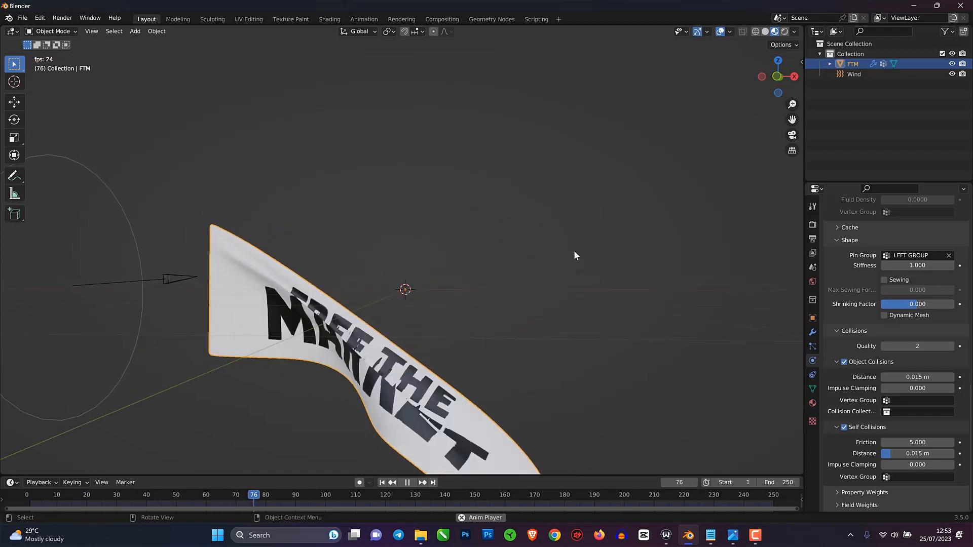
scroll(574, 254, "down", 2)
scroll(423, 291, "up", 2)
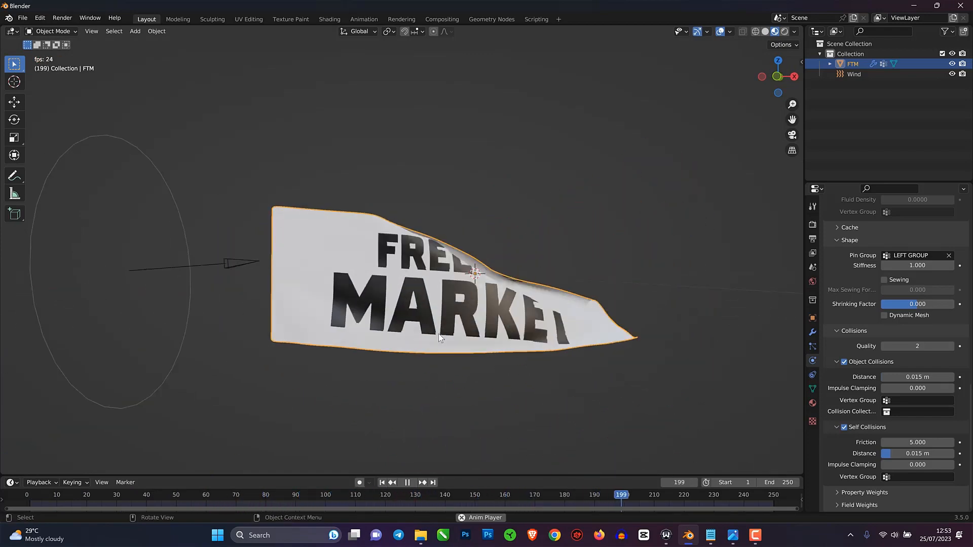
- Set the Wind force field's strength to 15000, watch its effect on the banner, and stop playback
left_click_drag(121, 309, 183, 377)
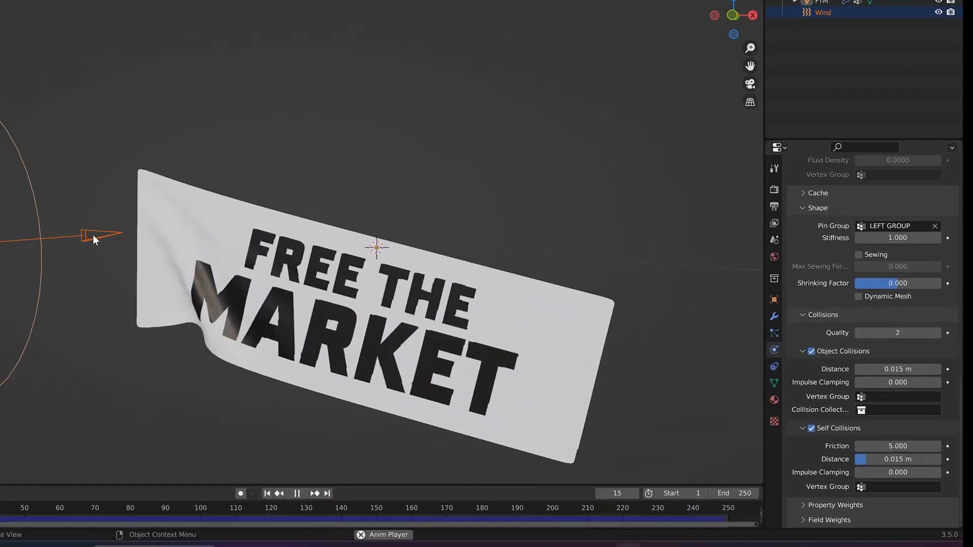
left_click(237, 265)
left_click(829, 204)
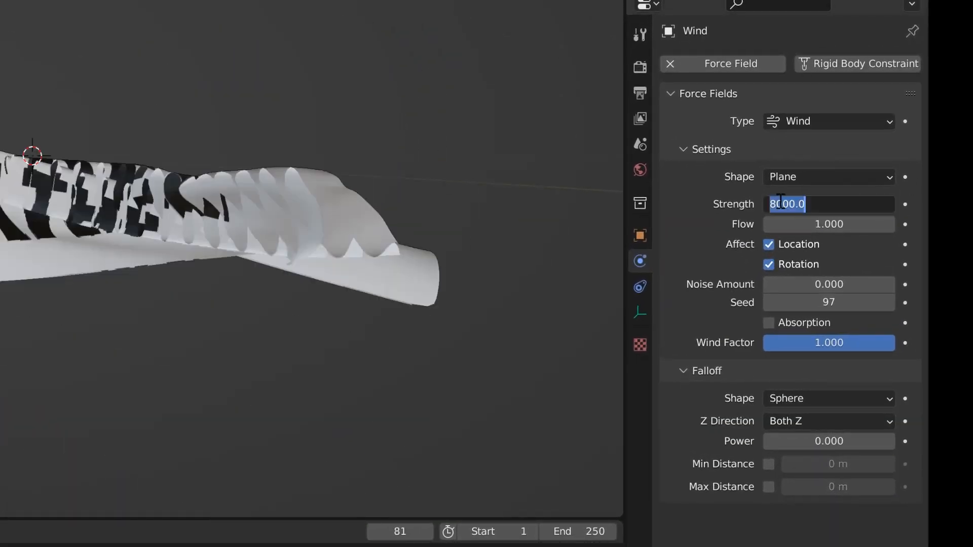
left_click(782, 204)
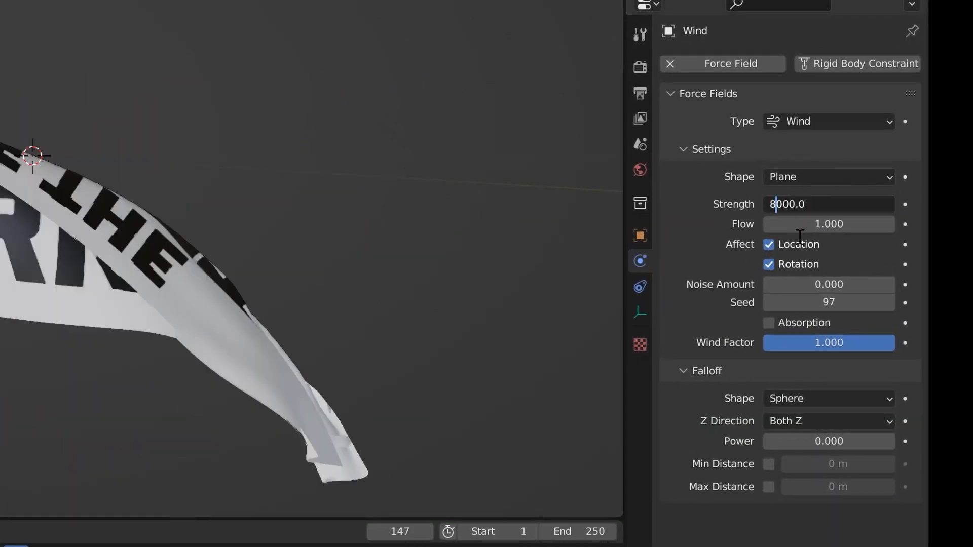
key("BackSpace")
key("BackSpace")
type("150")
key("Return")
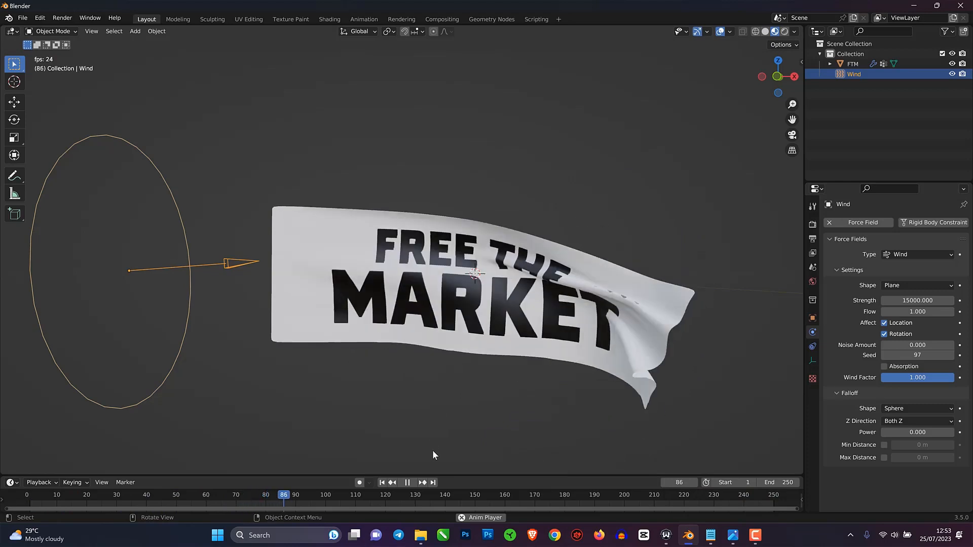
left_click(408, 482)
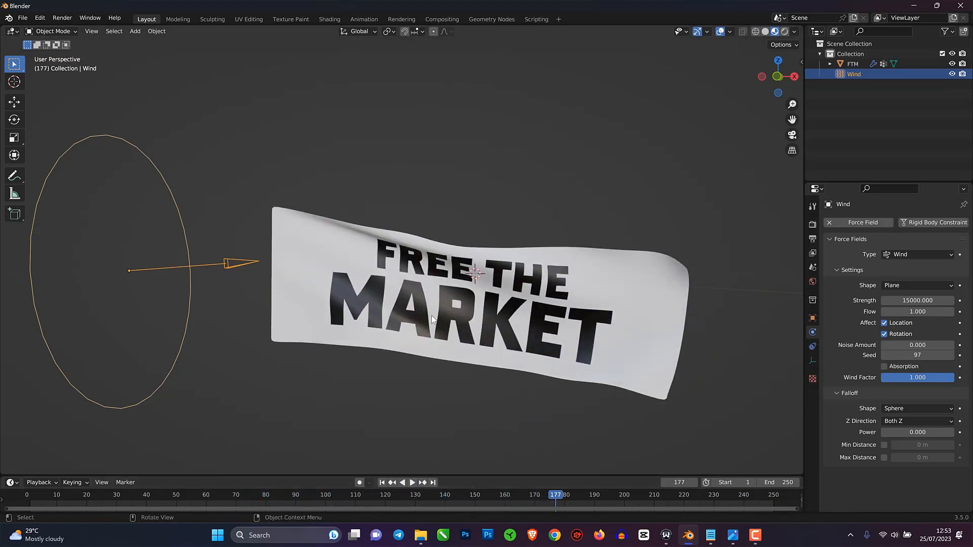
- Change the banner's cloth pin group to the combined left and right vertex group
left_click(295, 248)
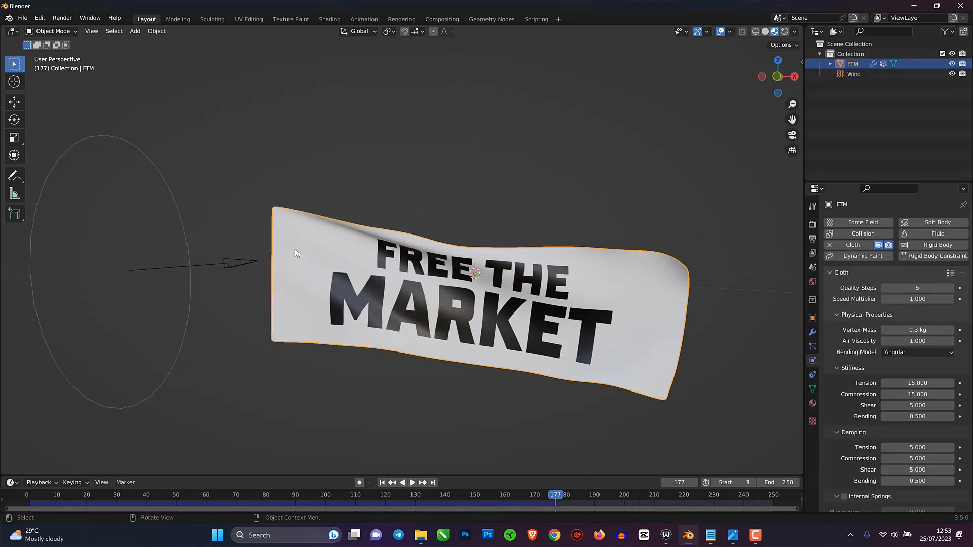
left_click(812, 403)
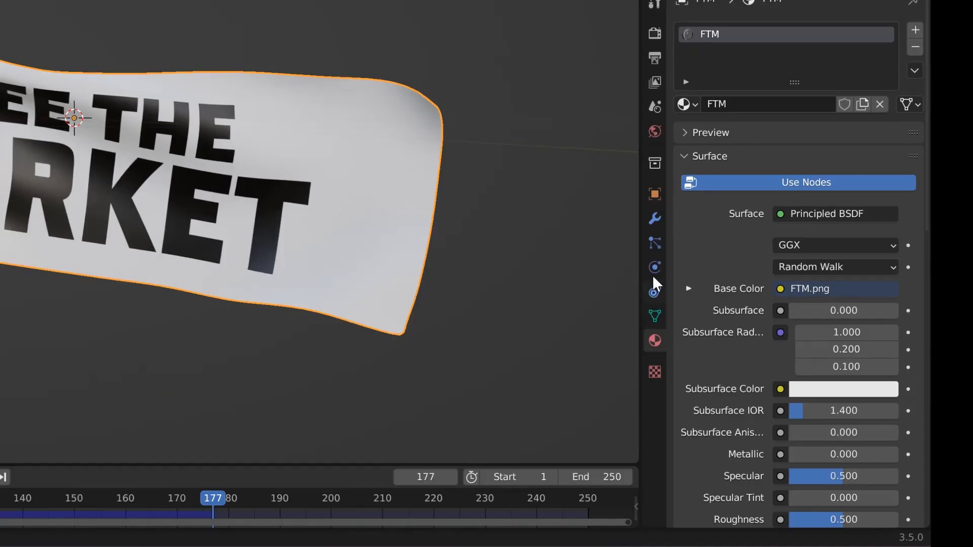
left_click(654, 270)
scroll(793, 350, "down", 15)
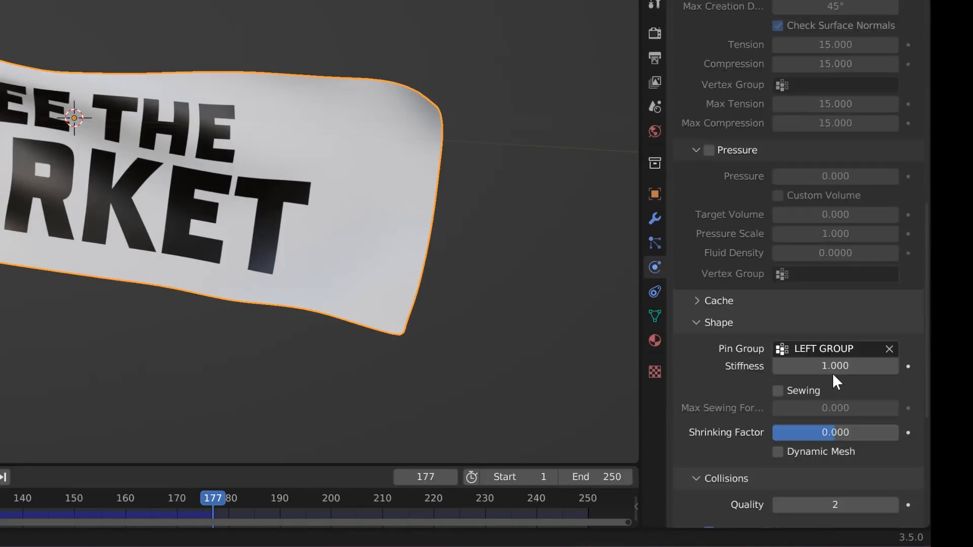
scroll(832, 373, "down", 3)
left_click(821, 278)
left_click(821, 327)
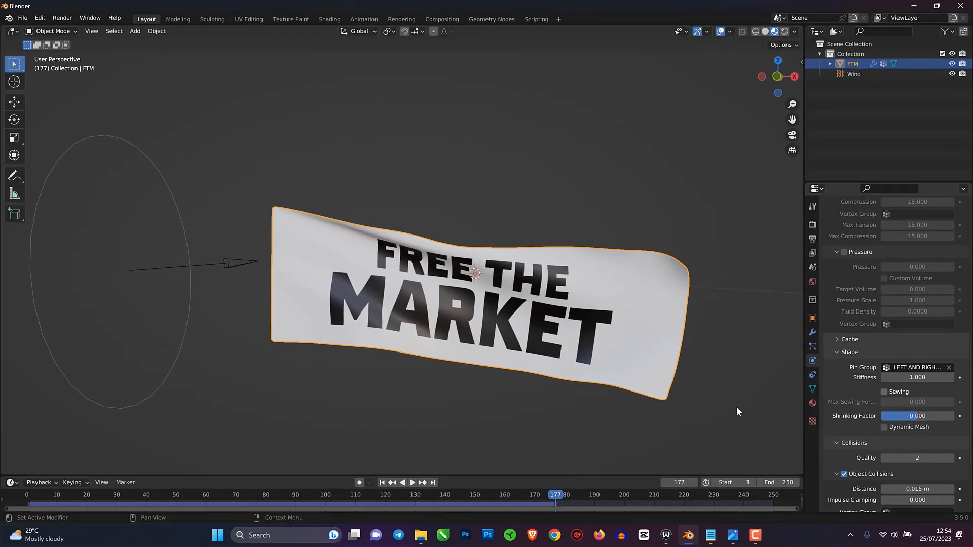
- Play the simulation from the first frame, examine the banner pinned at both sides, and stop playback
left_click(387, 482)
left_click(412, 482)
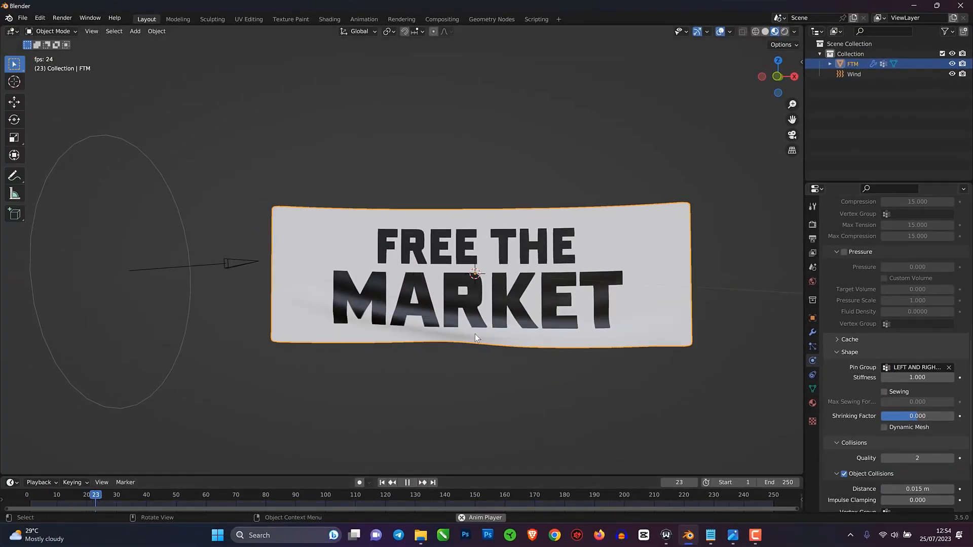
scroll(494, 294, "up", 1)
middle_click_drag(494, 294, 500, 348)
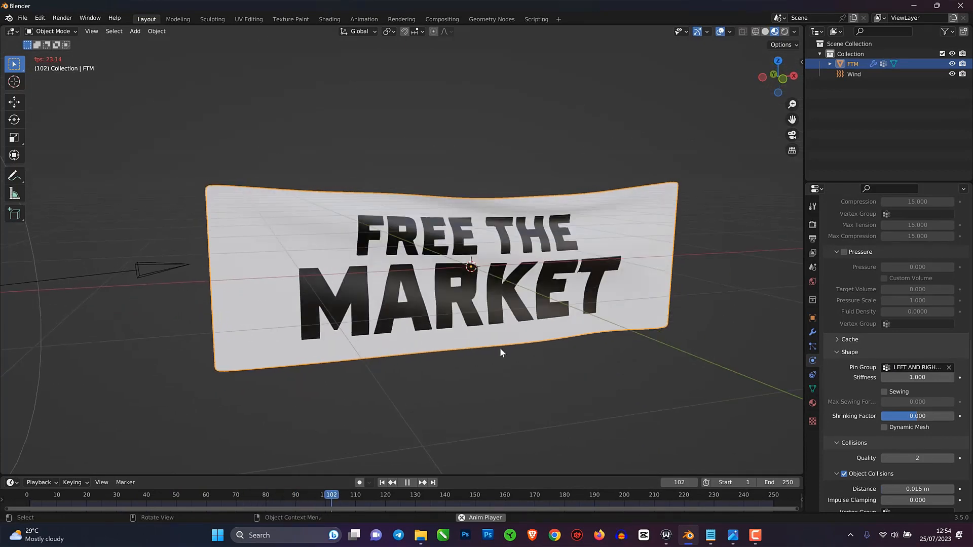
left_click(410, 483)
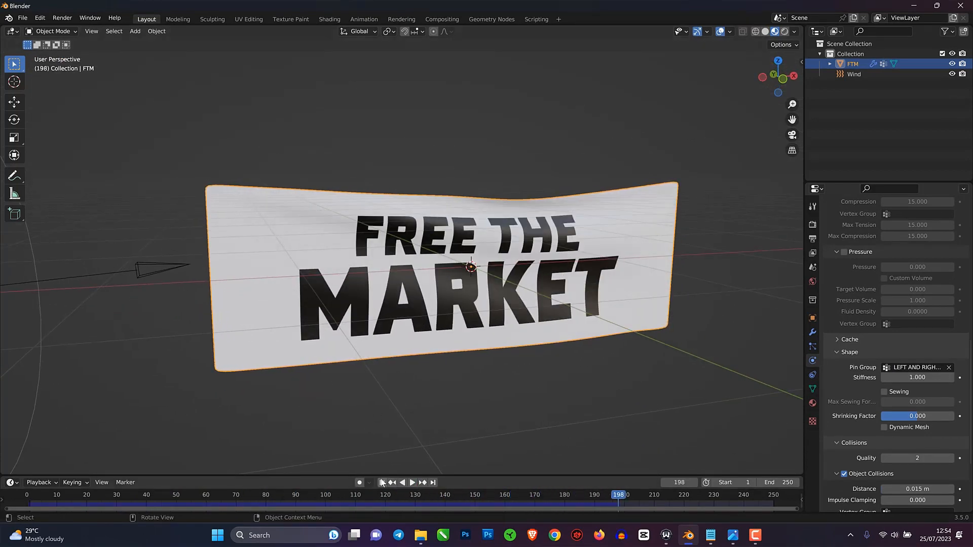
- At frame 1, move the banner's centre column of vertices along global Y in Edit Mode, using Smooth proportional editing with a size of about 1.21 m
left_click(382, 483)
key("Tab")
key("KP_1")
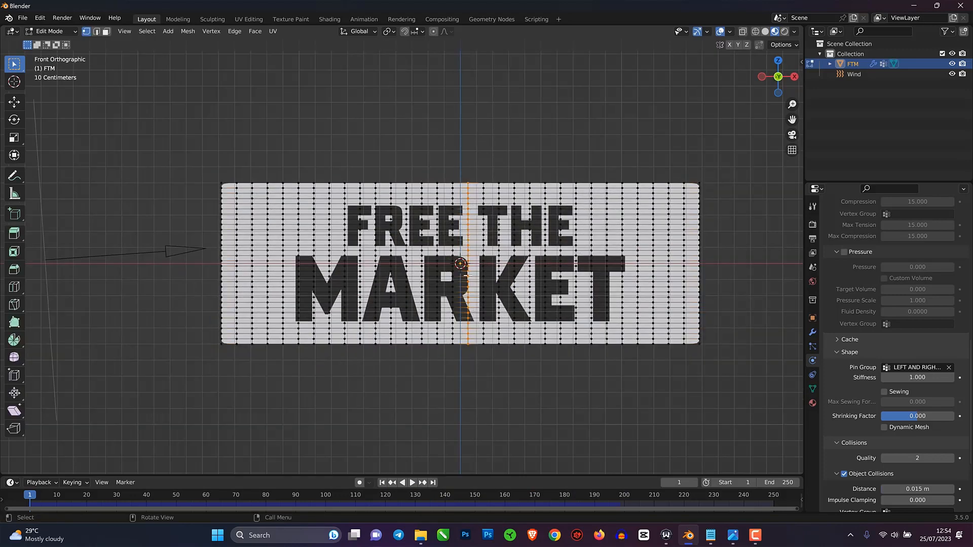
middle_click_drag(468, 275, 483, 361)
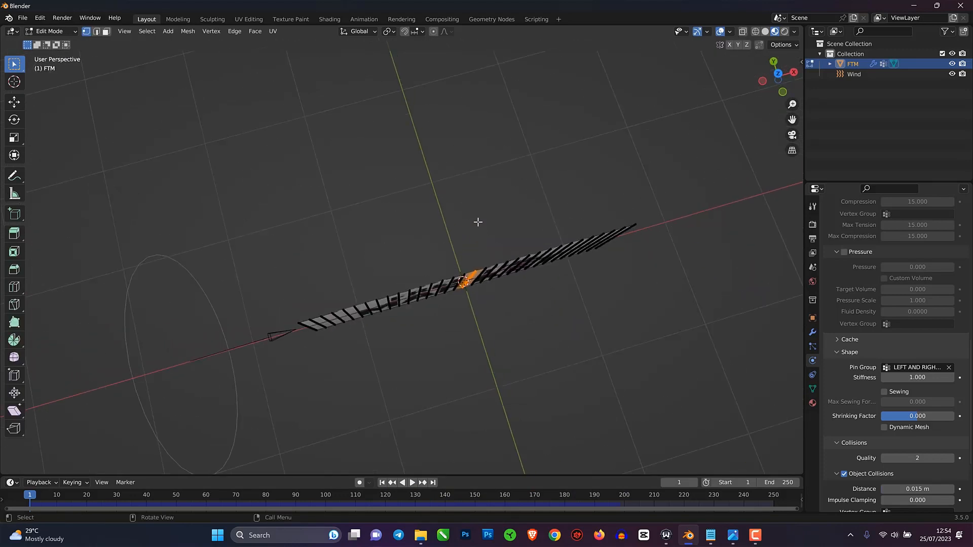
middle_click_drag(471, 269, 464, 266)
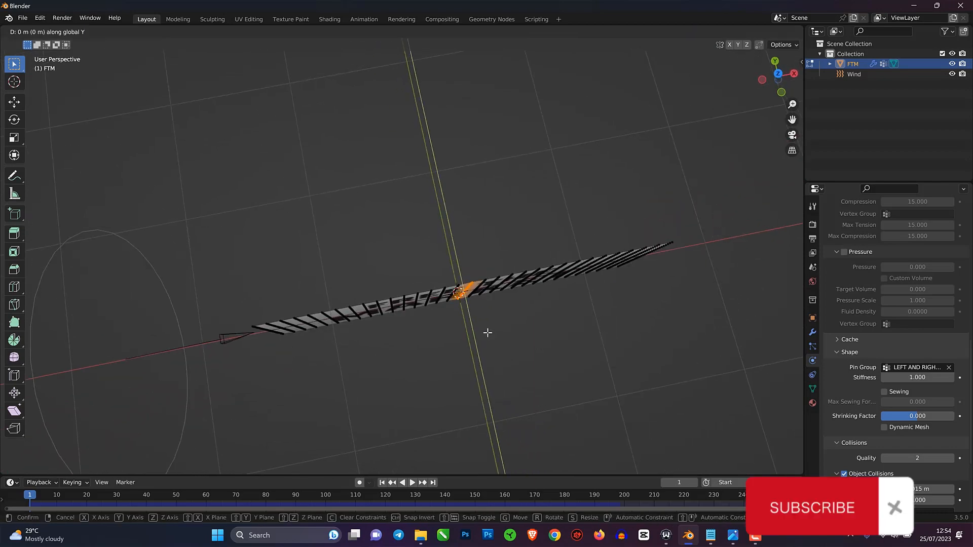
right_click(479, 310)
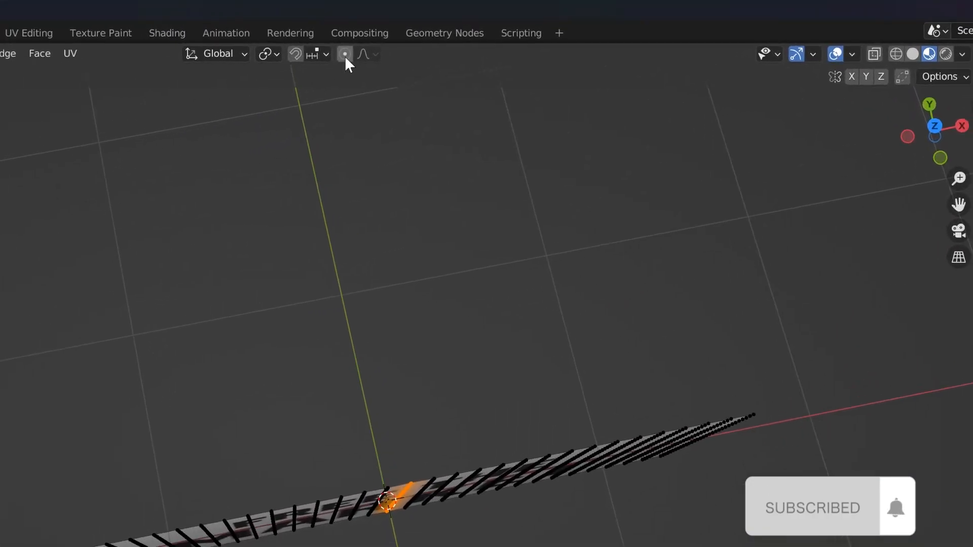
left_click(346, 57)
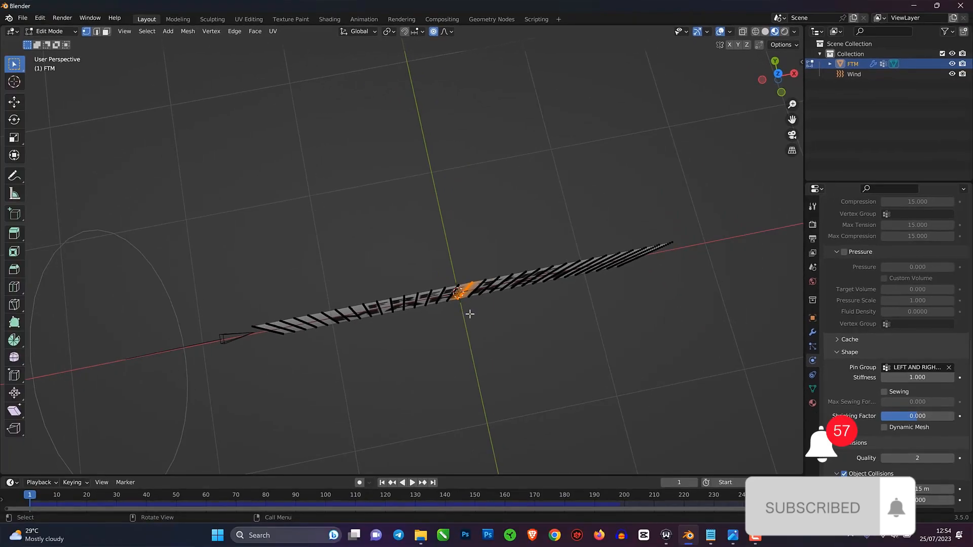
key("g")
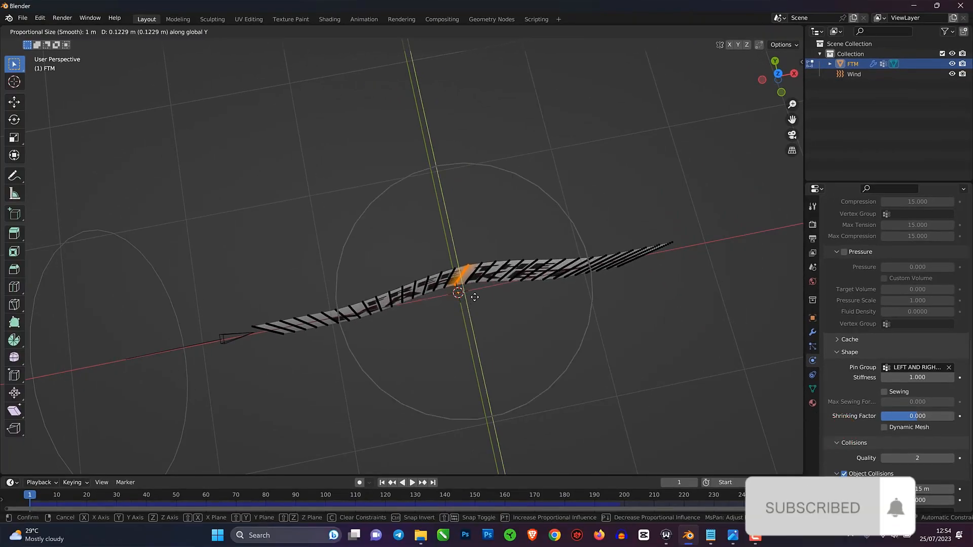
scroll(475, 291, "down", 1)
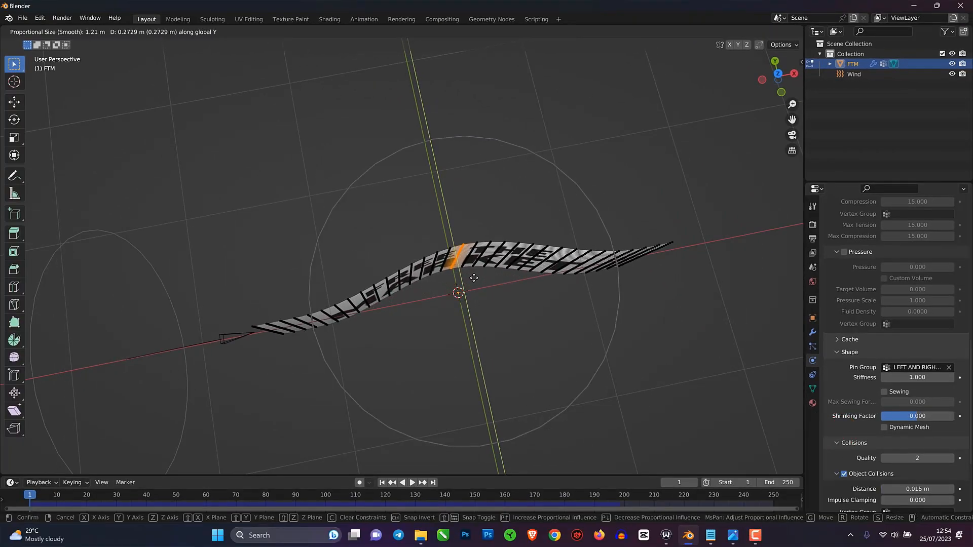
left_click(474, 258)
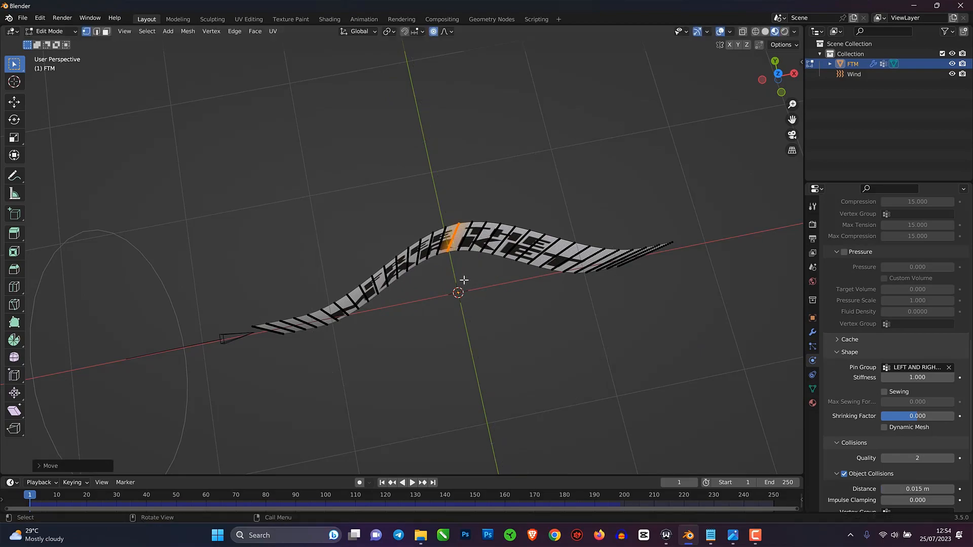
- Readjust the centre column of vertices with another proportional move and return the banner to Object Mode
middle_click_drag(474, 258, 448, 228)
key("g")
left_click(470, 290)
key("Tab")
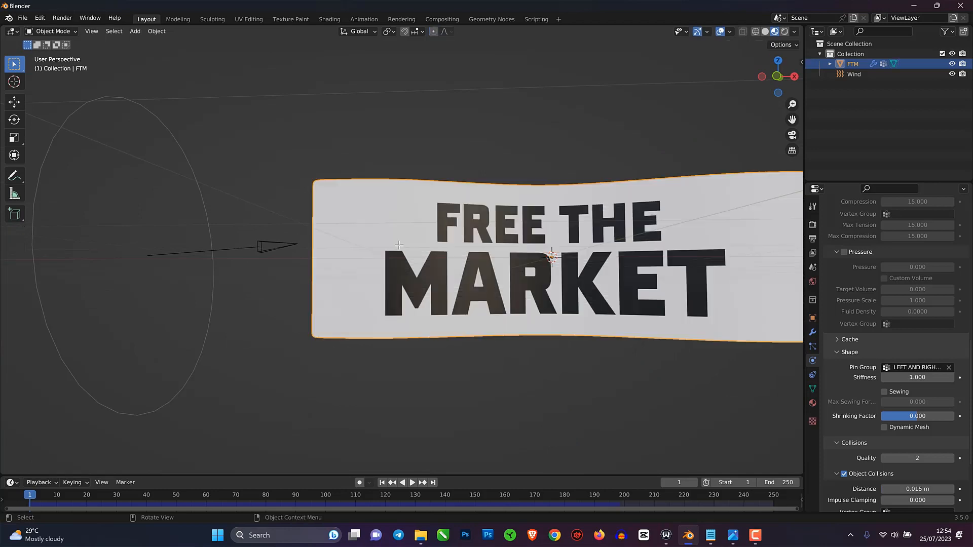
- Play the cloth simulation, examine the slackened banner from several angles as the wind moves it, and stop playback at frame 1
middle_click_drag(254, 208, 363, 396)
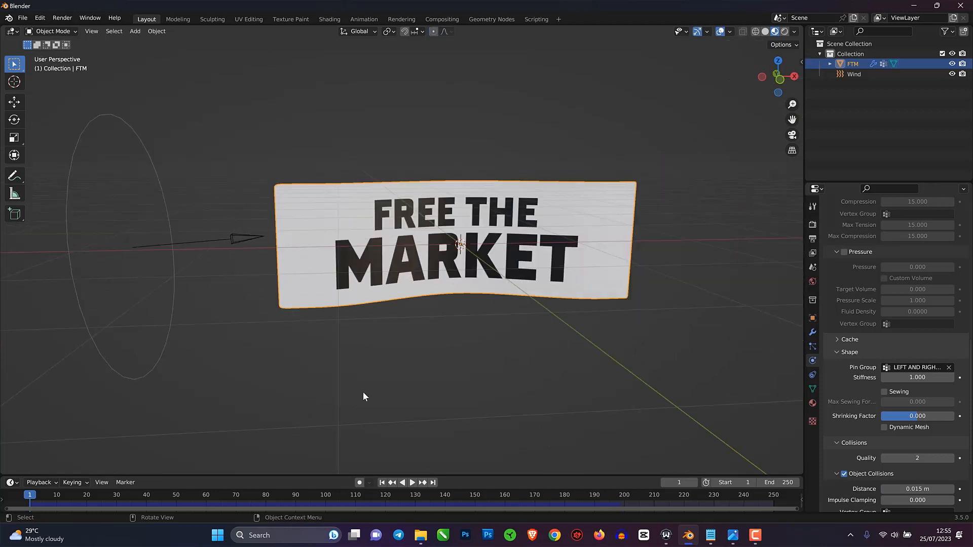
left_click(413, 482)
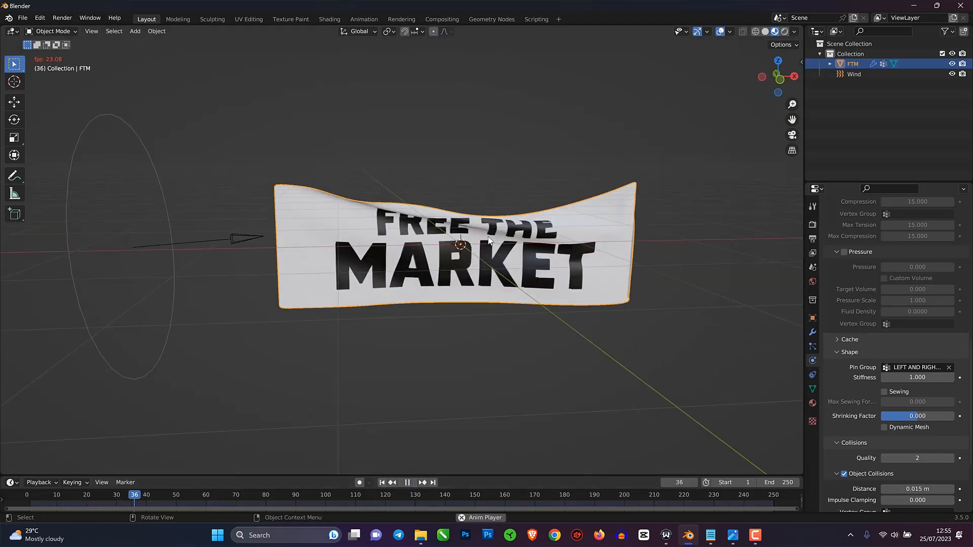
scroll(564, 224, "up", 3)
scroll(566, 225, "down", 1)
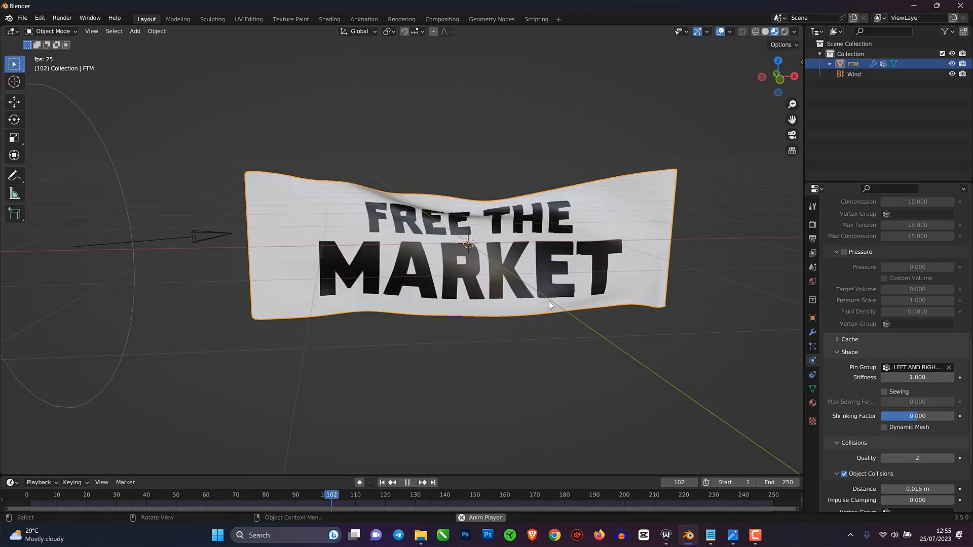
middle_click_drag(549, 301, 583, 302)
scroll(598, 239, "up", 4)
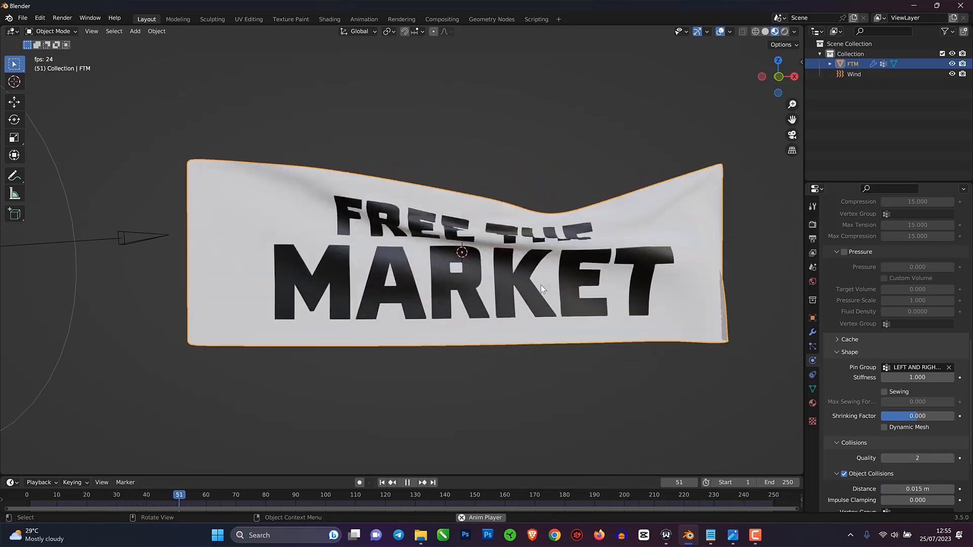
middle_click_drag(558, 302, 520, 348)
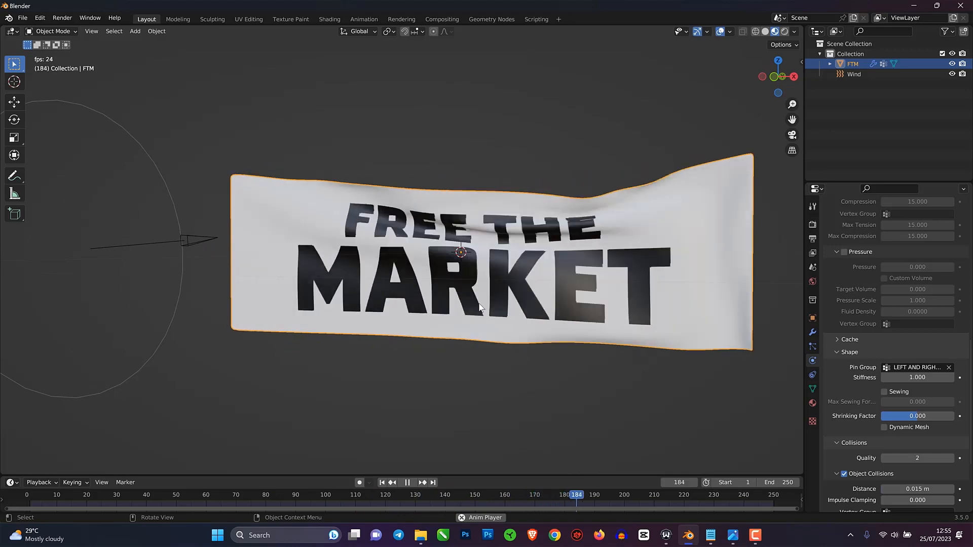
scroll(408, 297, "down", 2)
middle_click_drag(408, 297, 472, 318)
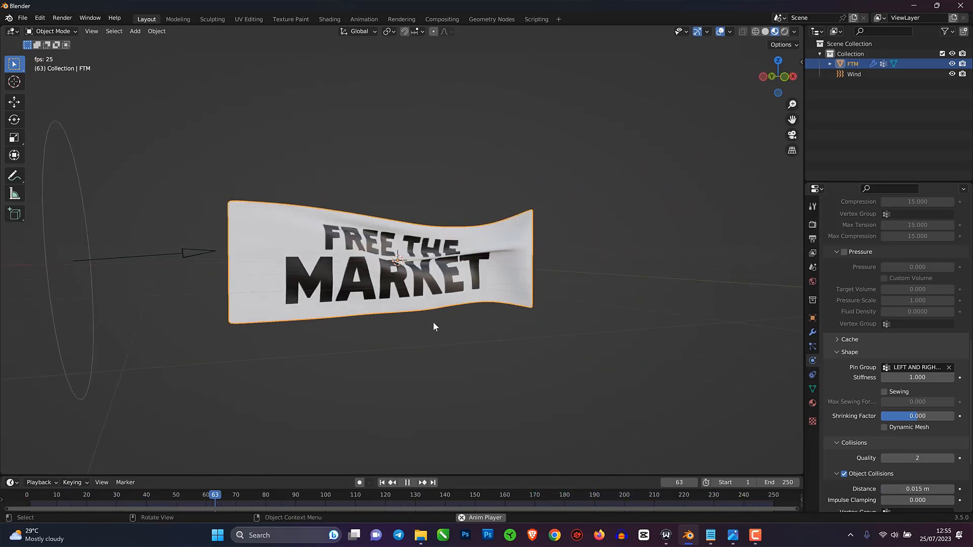
scroll(254, 262, "up", 3)
middle_click_drag(312, 259, 324, 272)
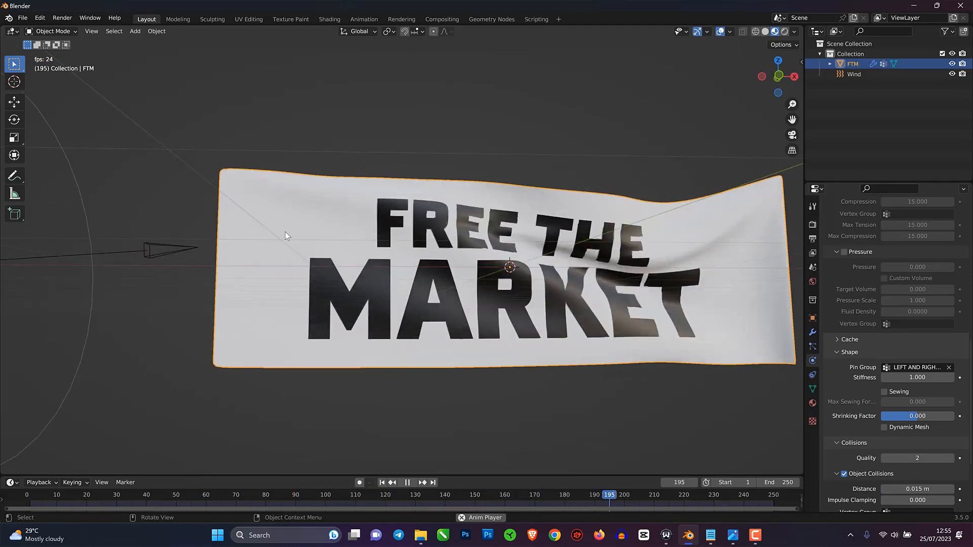
middle_click_drag(285, 232, 327, 234)
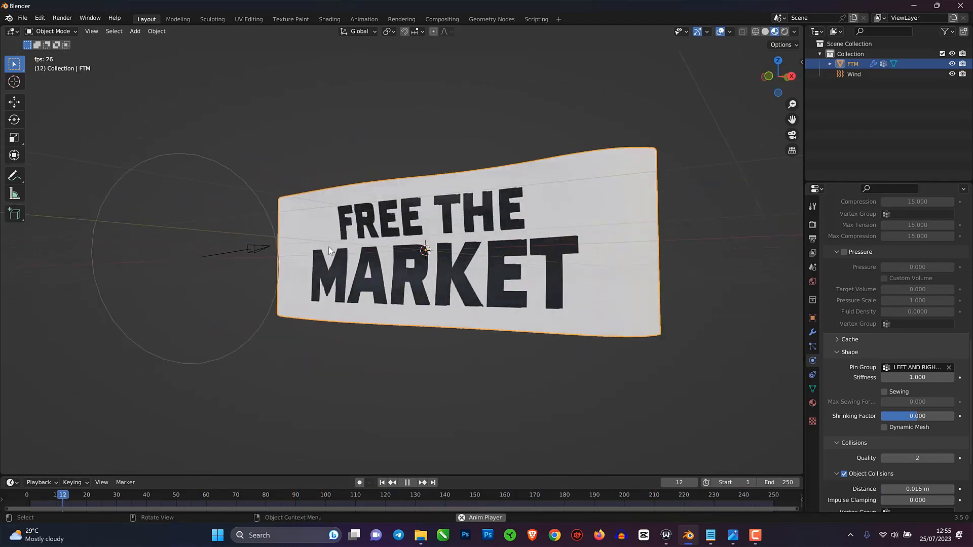
key("Escape")
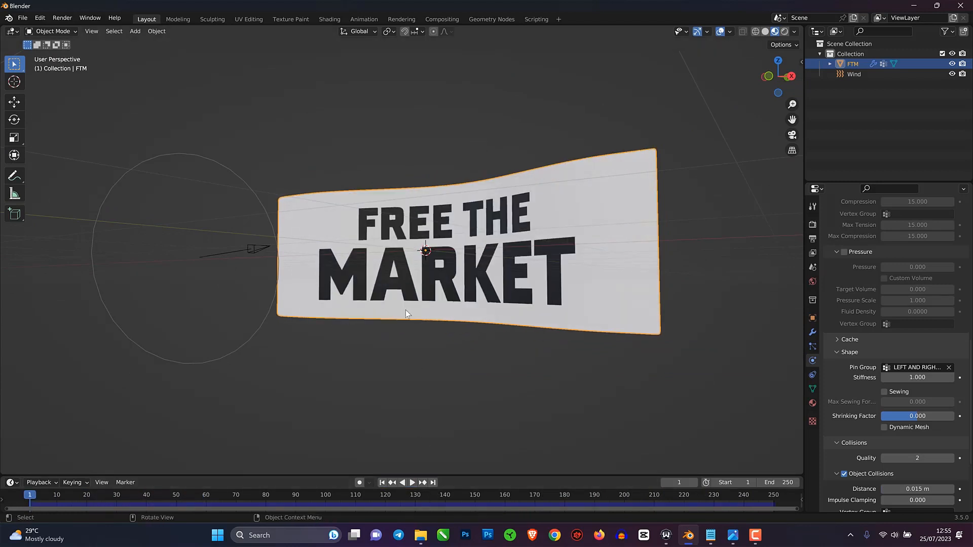
- Add a cube mesh at the scene's centre and scale it down to a small block
middle_click_drag(406, 309, 458, 320)
key("shift+a")
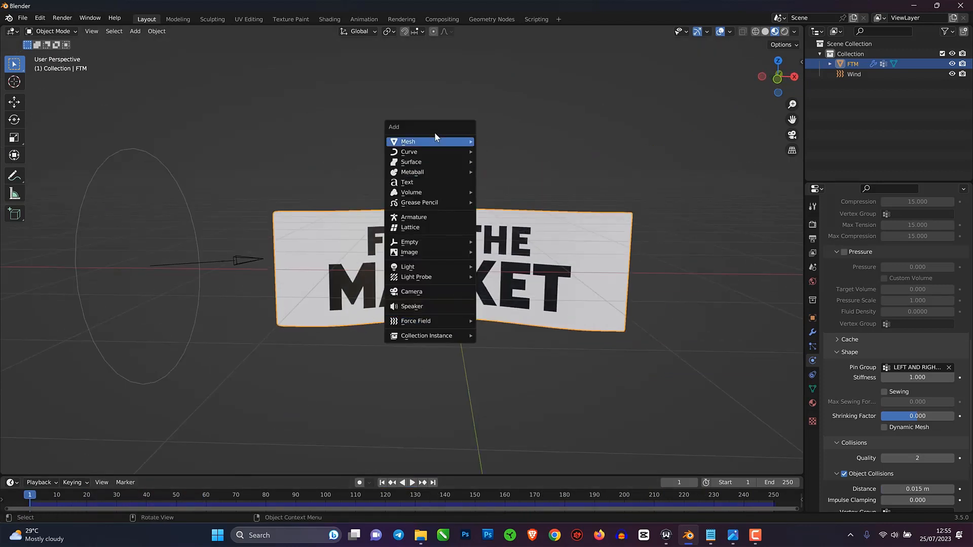
mouse_move(435, 142)
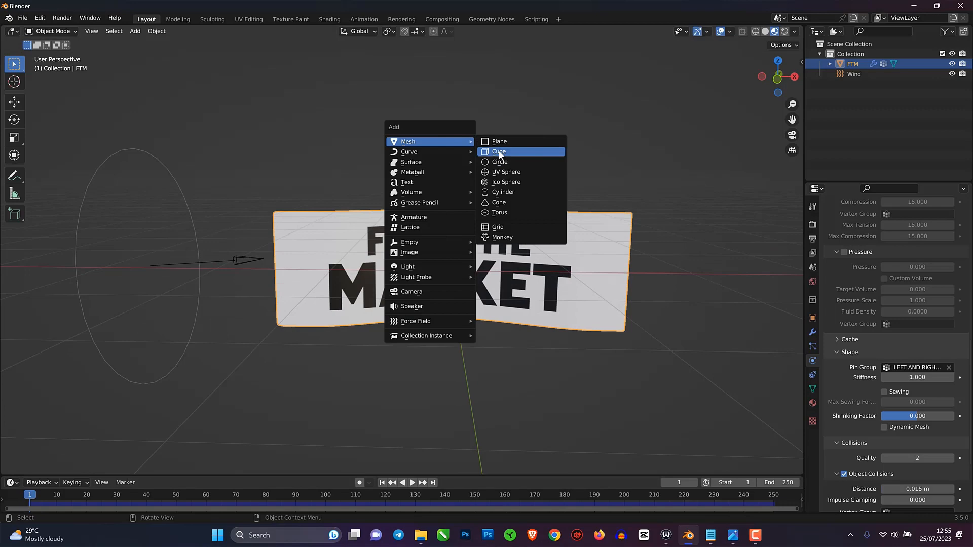
left_click(499, 152)
key("KP_7")
key("s")
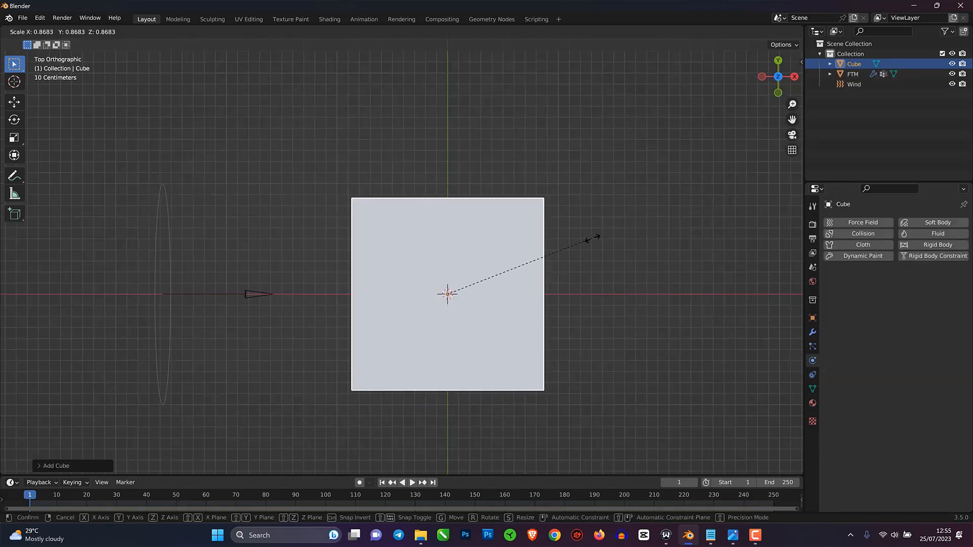
left_click(461, 296)
- In front view, form the cube into a tall, thin pole at the banner's left edge and lower it along global Z
key("KP_1")
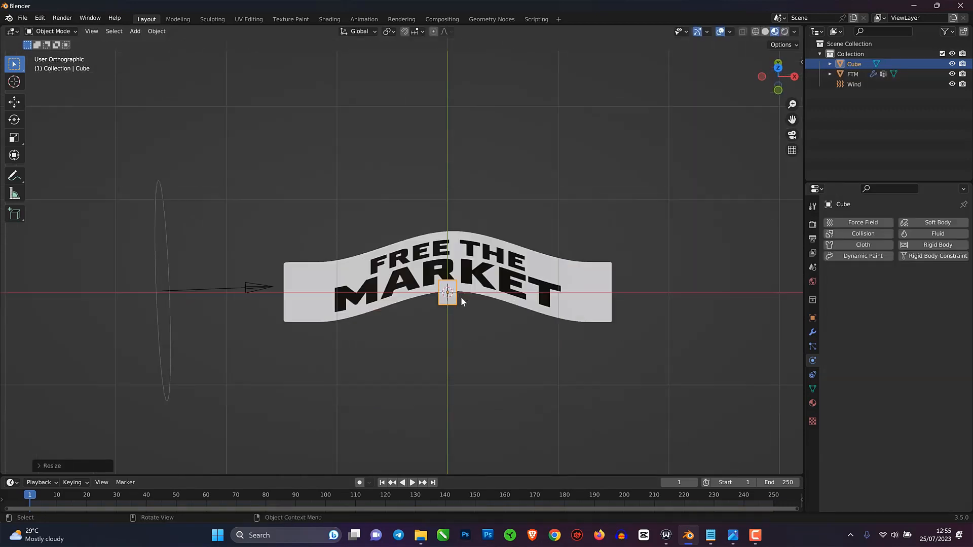
key("g")
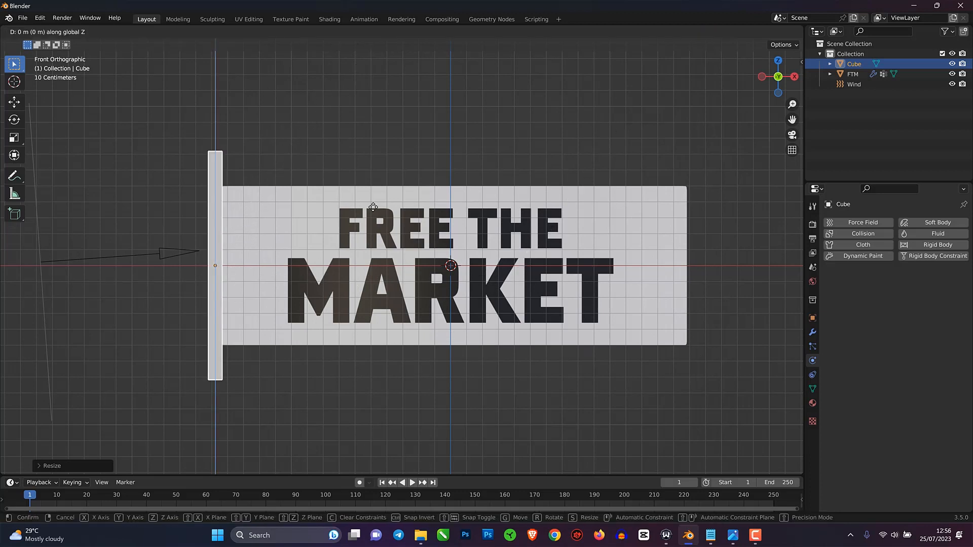
left_click(369, 223)
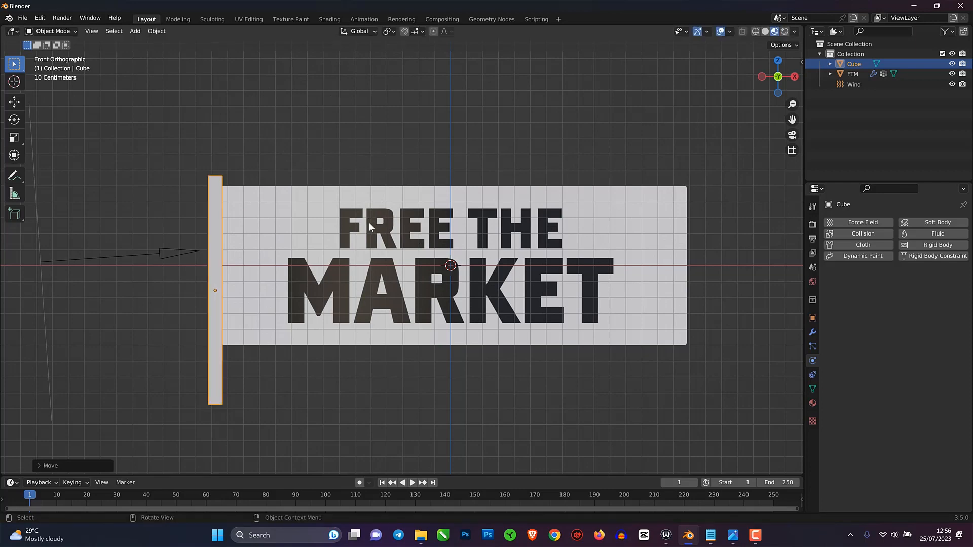
- Extend the pole's bottom vertices down along global Z by about 0.46 m in Edit Mode with X-ray, then return to solid Object Mode
key("Tab")
scroll(391, 134, "down", 3)
key("alt+z")
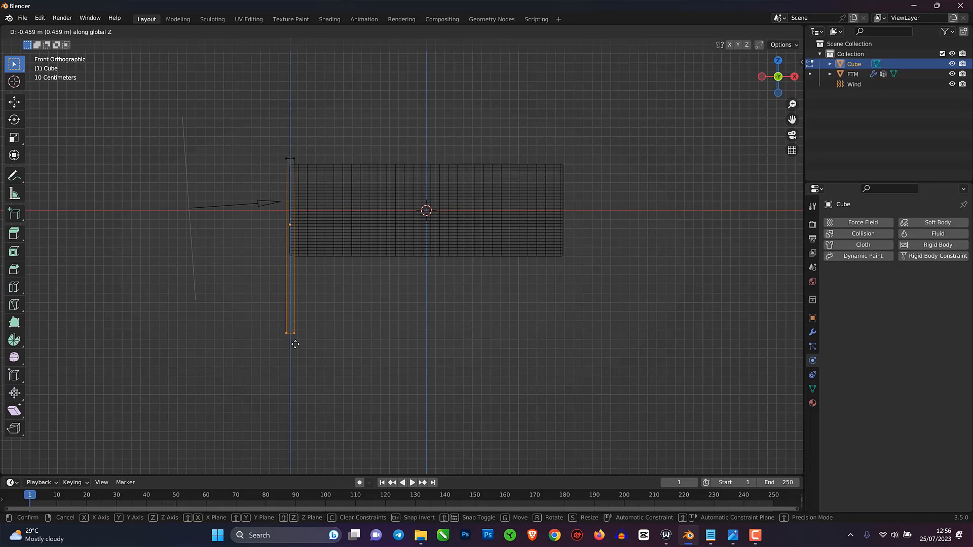
key("Tab")
key("alt+z")
middle_click_drag(335, 221, 341, 294)
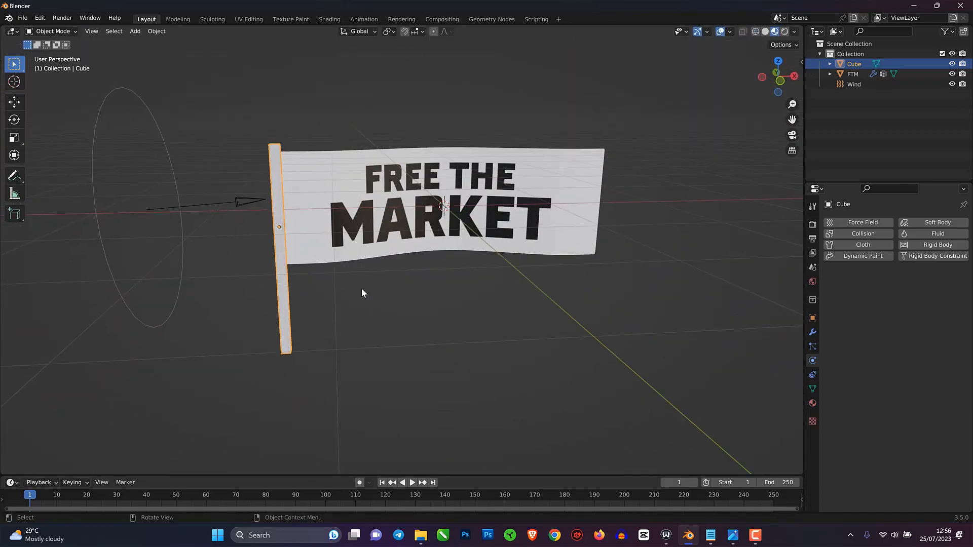
- Duplicate the pole in place and set the duplicate's origin to the 3D cursor
key("shift+d")
key("Escape")
key("s")
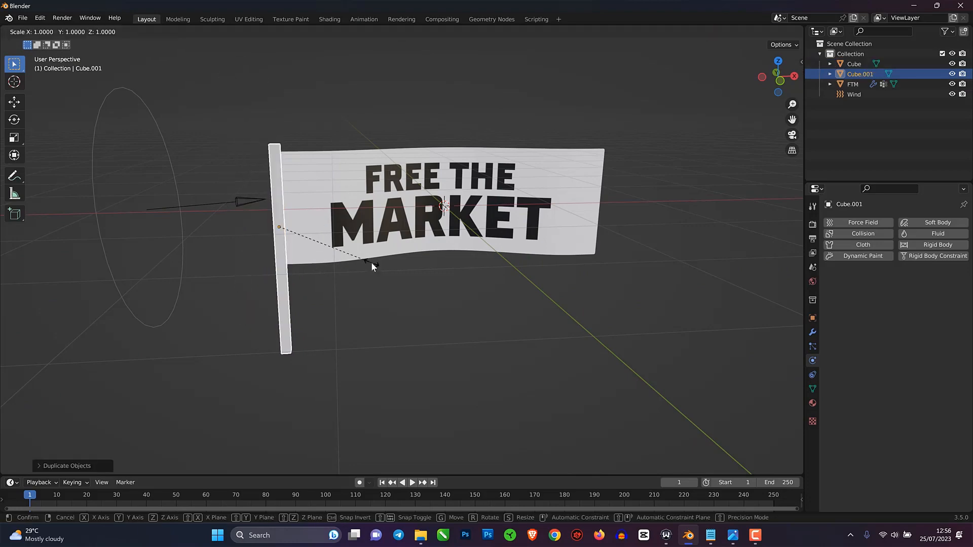
key("Escape")
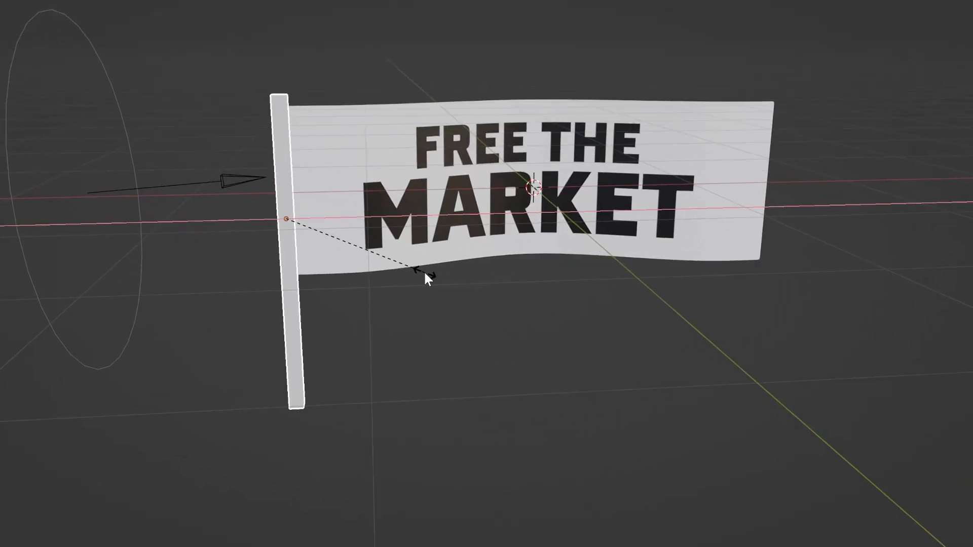
right_click(249, 221)
mouse_move(278, 283)
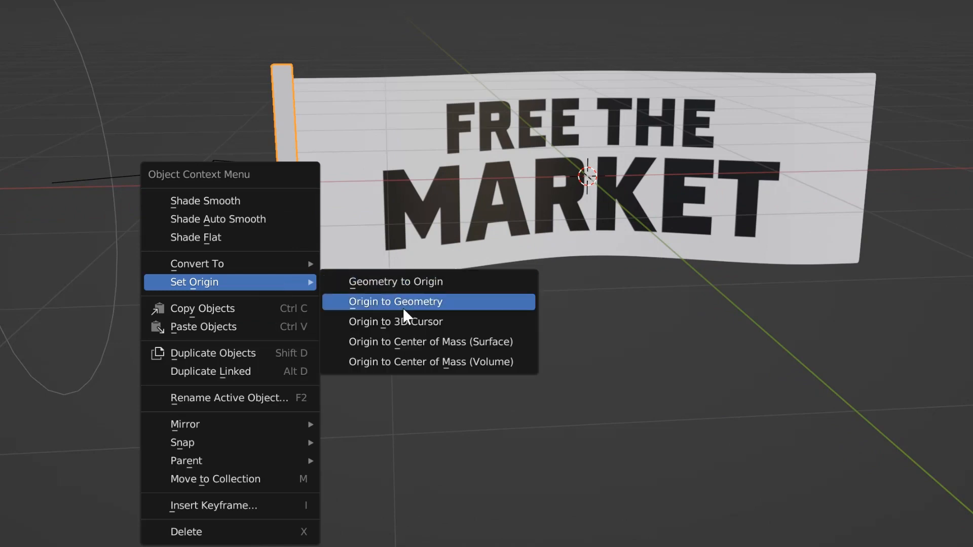
left_click(410, 320)
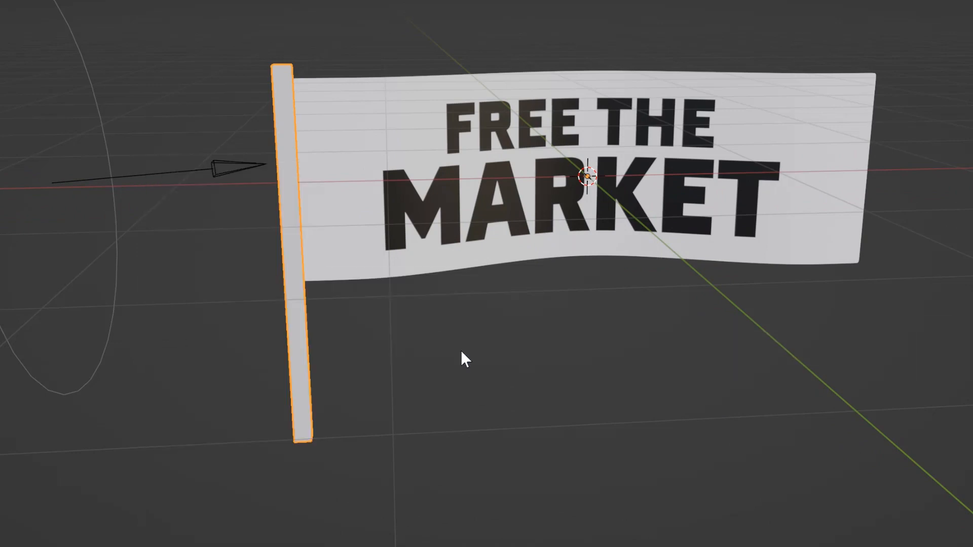
- Mirror the duplicate pole to the banner's opposite end by scaling it -1 along X
key("shift+d")
type("sx-1")
key("Return")
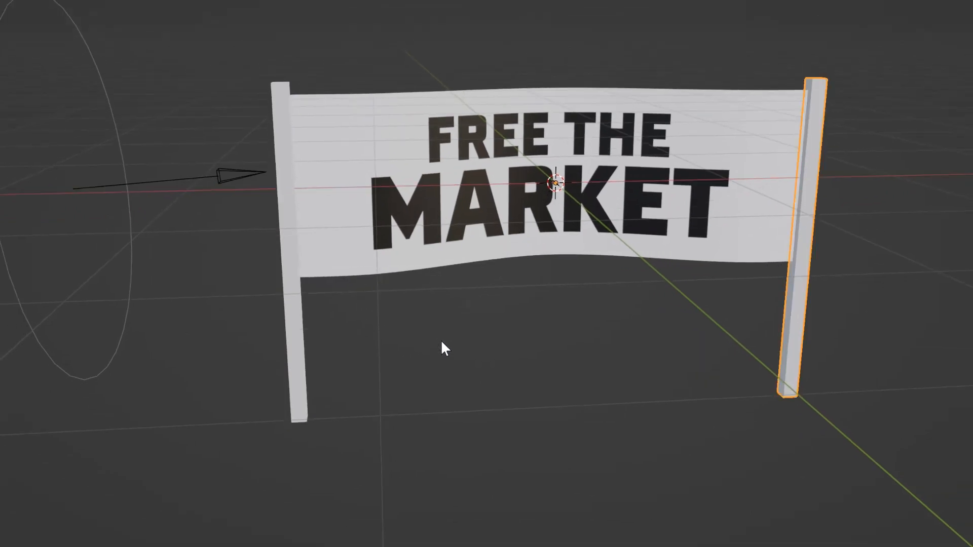
- Play the simulation, deselect the pole, and examine the banner moving between its two poles from several angles
mouse_move(513, 259)
middle_mouse_down()
mouse_move(429, 244)
mouse_move(534, 248)
mouse_move(522, 274)
middle_mouse_up()
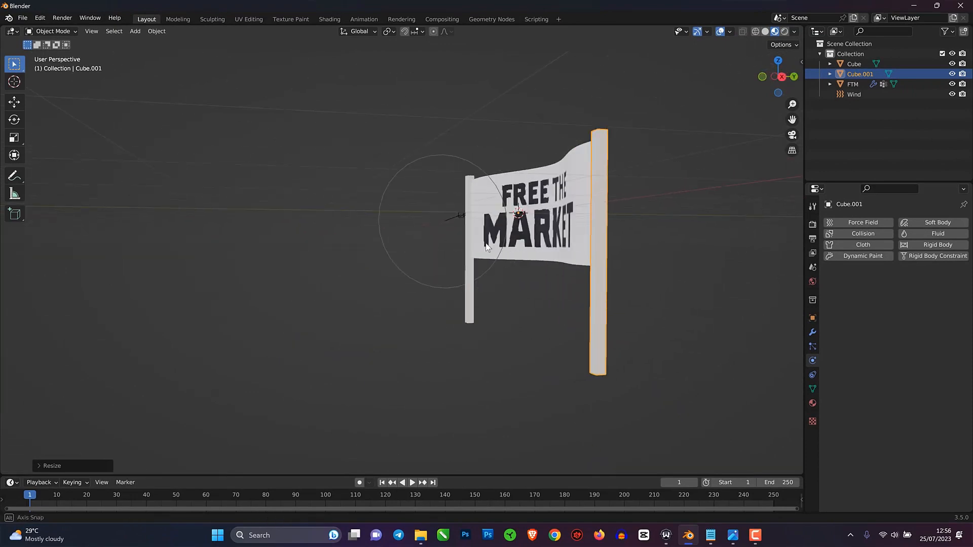
left_click(401, 483)
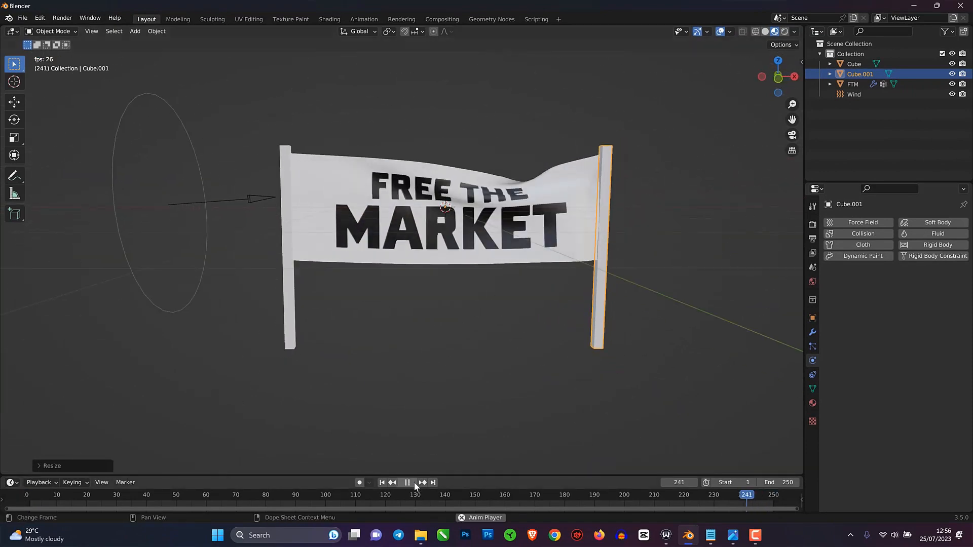
scroll(463, 251, "up", 2)
middle_click_drag(471, 247, 505, 248)
scroll(532, 247, "up", 2)
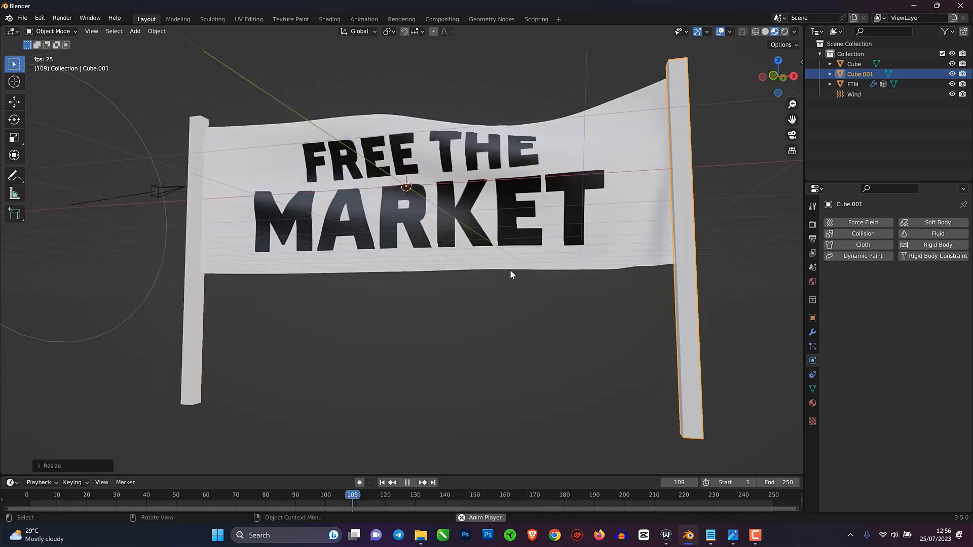
middle_click_drag(527, 355, 625, 256)
left_click(561, 346)
scroll(608, 255, "down", 2)
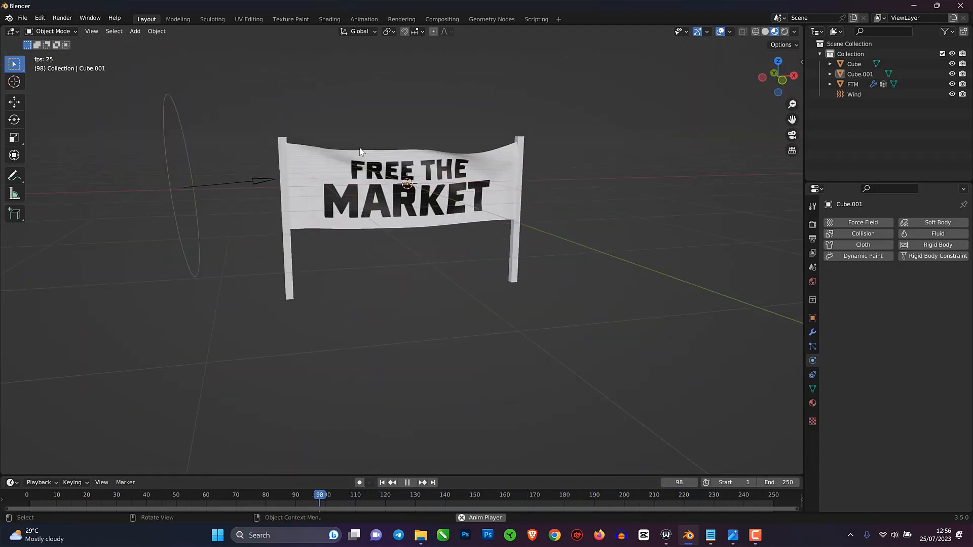
scroll(367, 150, "up", 3)
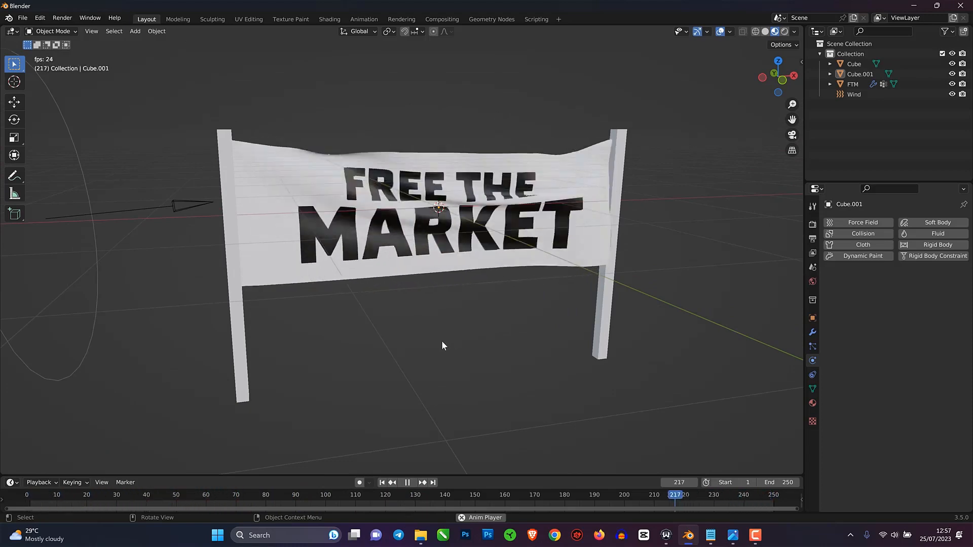
middle_click_drag(443, 343, 402, 330)
middle_click_drag(445, 304, 440, 242)
- Select the Wind force field in front view and rotate it about 28° so that it blows downward toward the banner
key("KP_1")
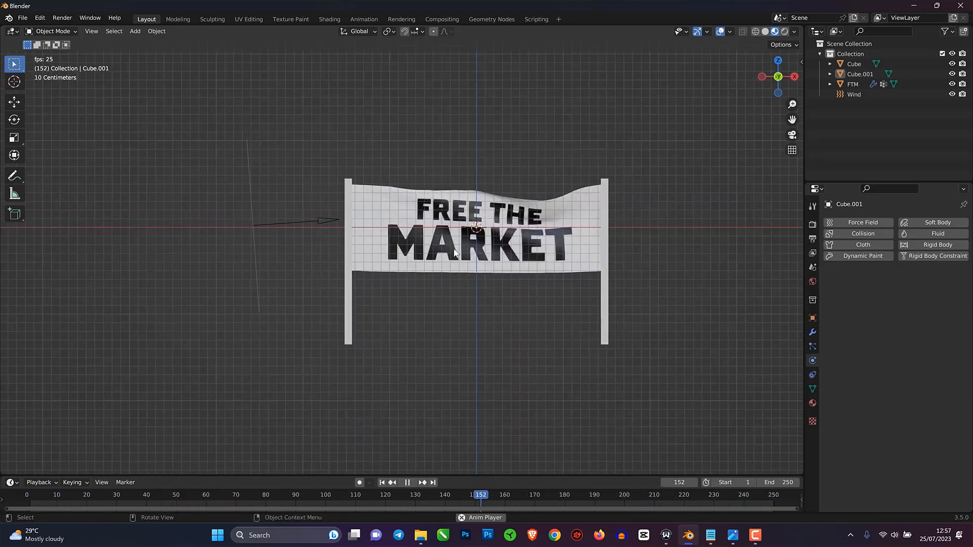
left_click(251, 168)
key("r")
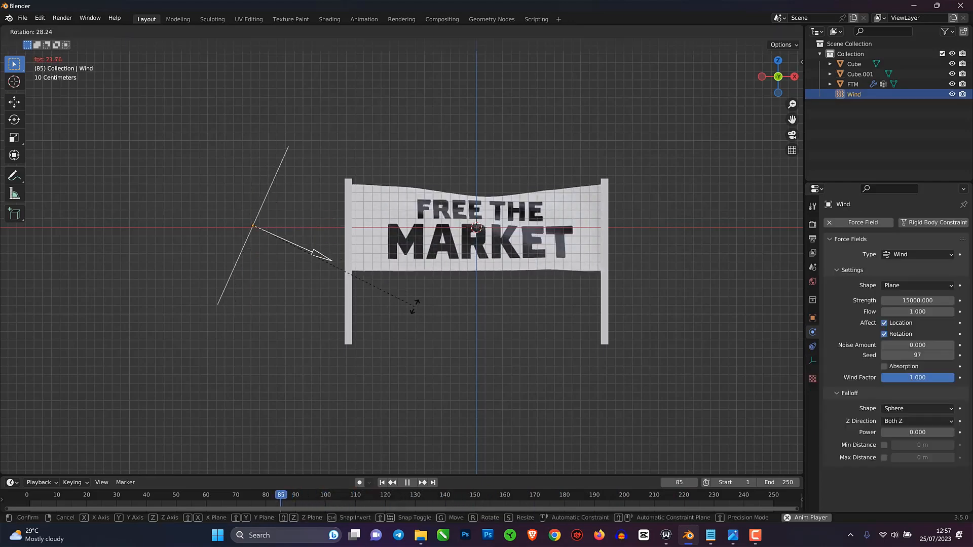
left_click(412, 306)
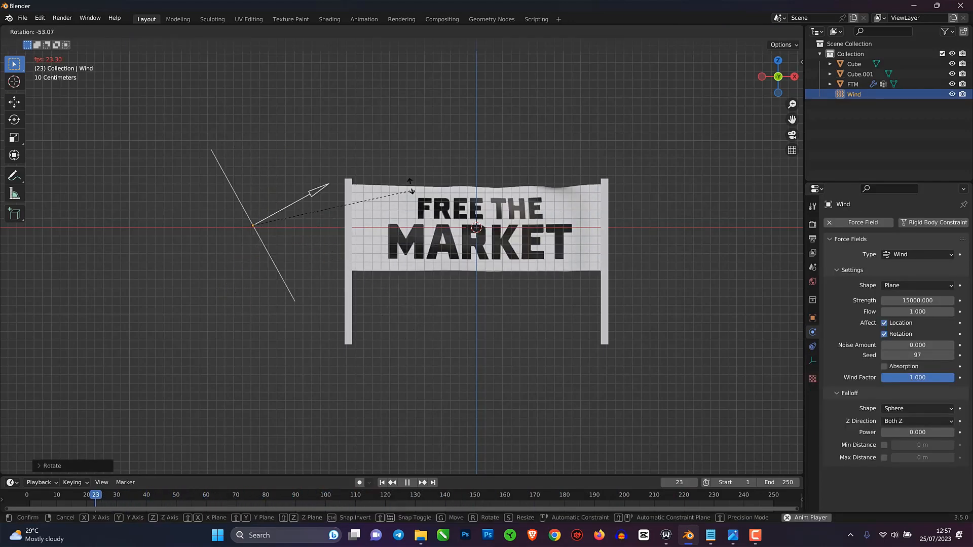
- Rotate the Wind force field to point steeply upward and restart the simulation to examine the banner's motion
key("r")
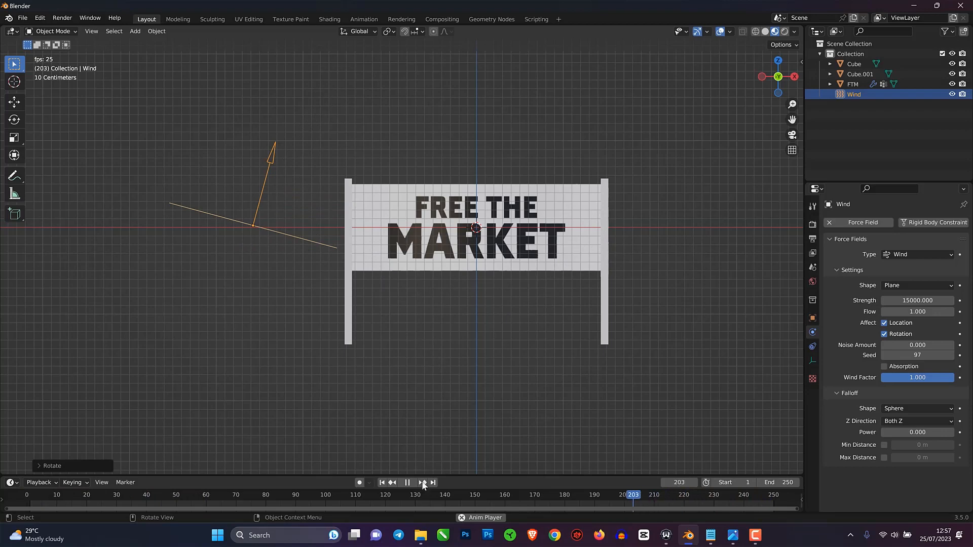
left_click(415, 483)
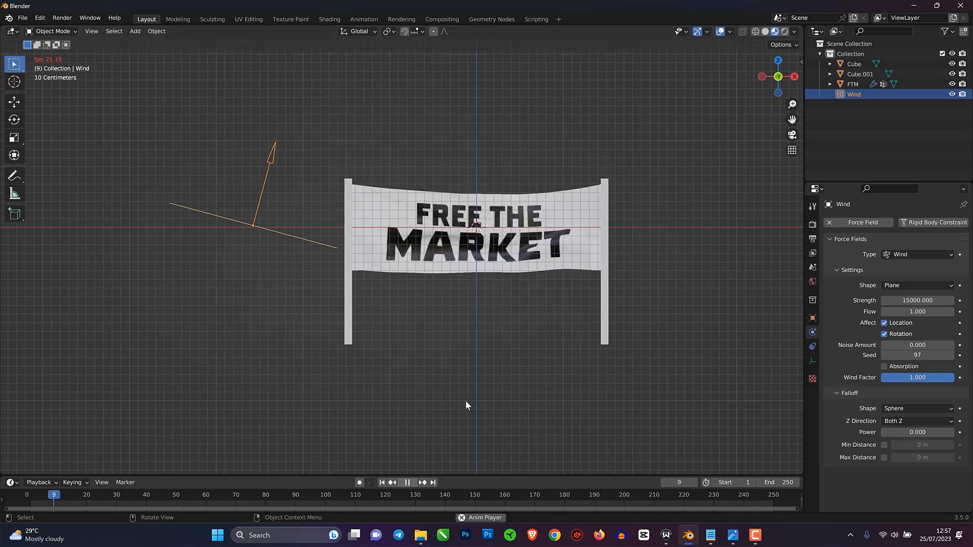
scroll(441, 260, "up", 1)
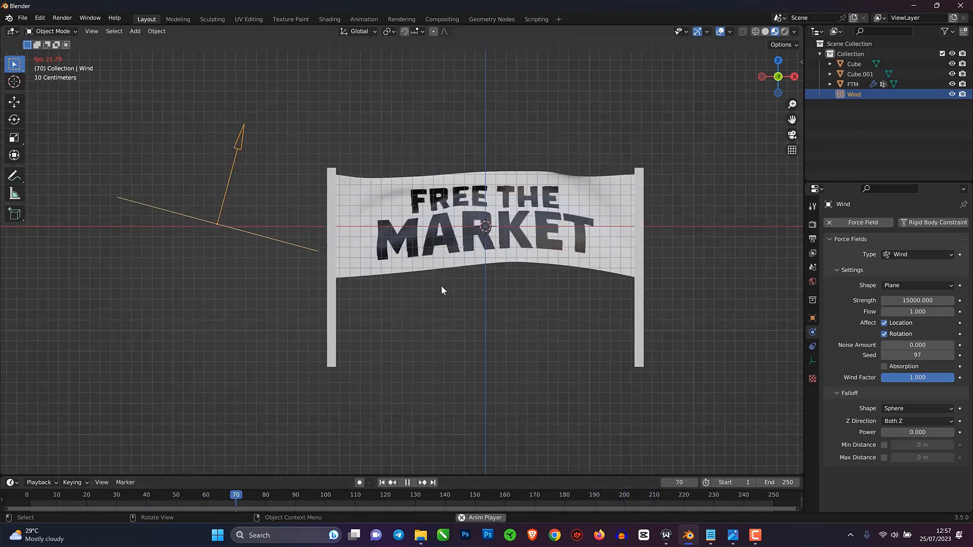
- Pause the simulation, rotate the Wind force field to aim diagonally upward toward the banner, and replay from the first frame
left_click(408, 483)
key("r")
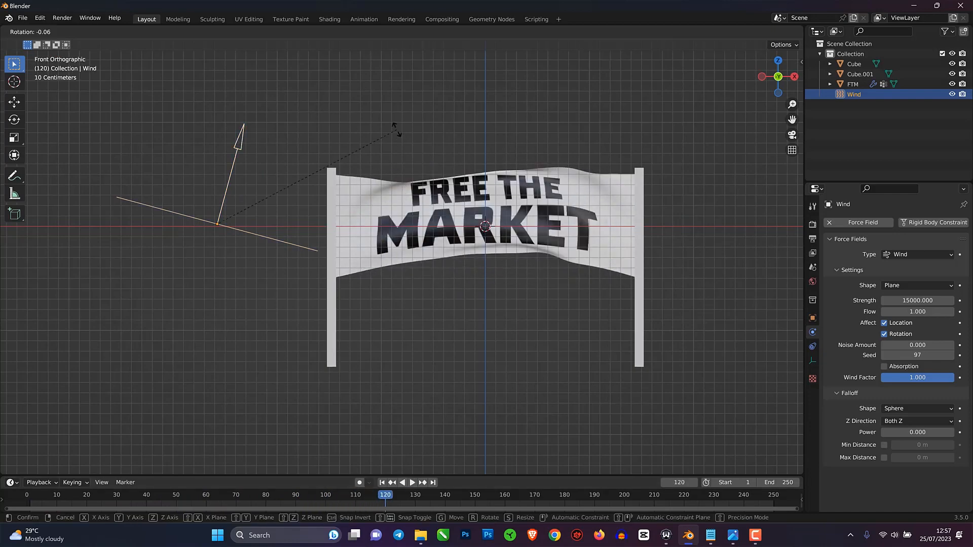
left_click(382, 483)
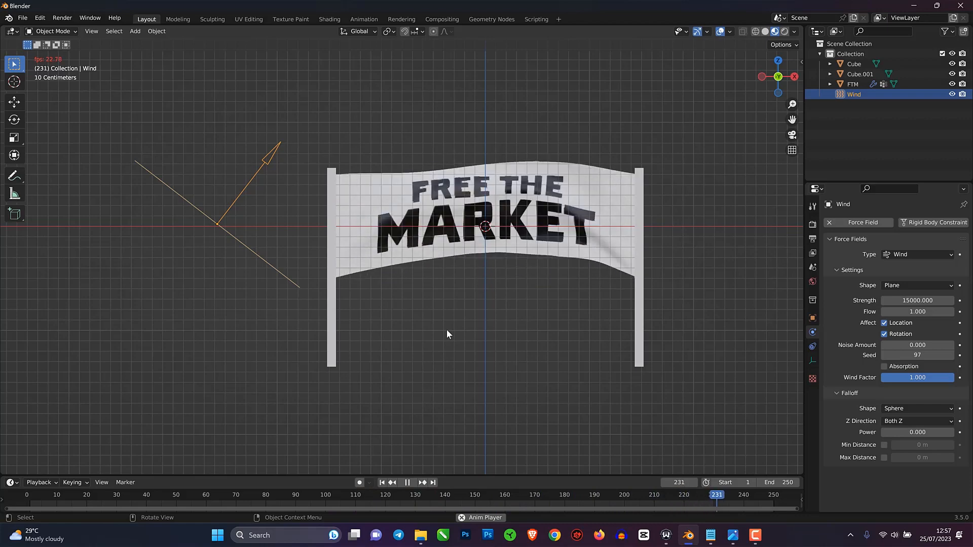
- Stop at the first frame, rotate the Wind force field to aim almost horizontally at the banner, and move it farther away and higher
middle_click_drag(436, 400, 380, 437)
left_click(409, 482)
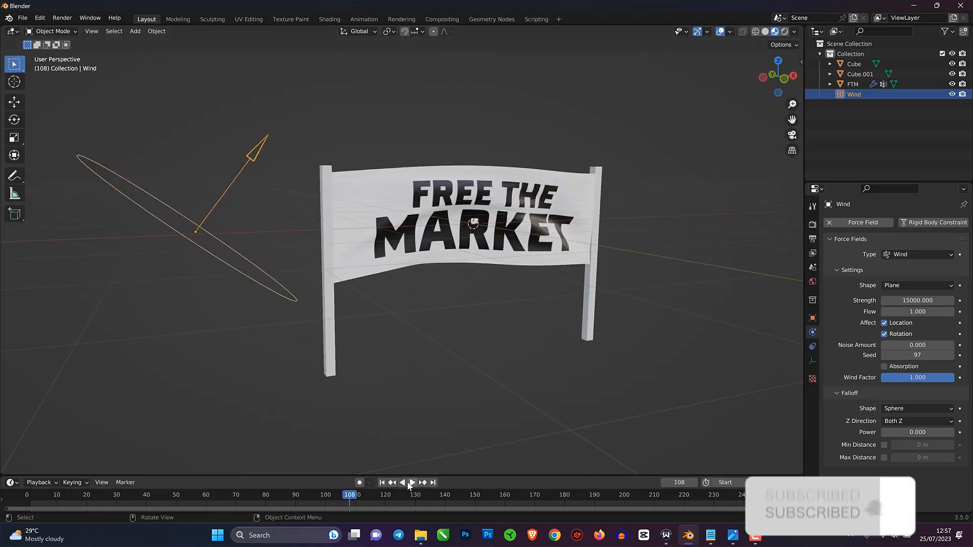
left_click(384, 483)
key("KP_1")
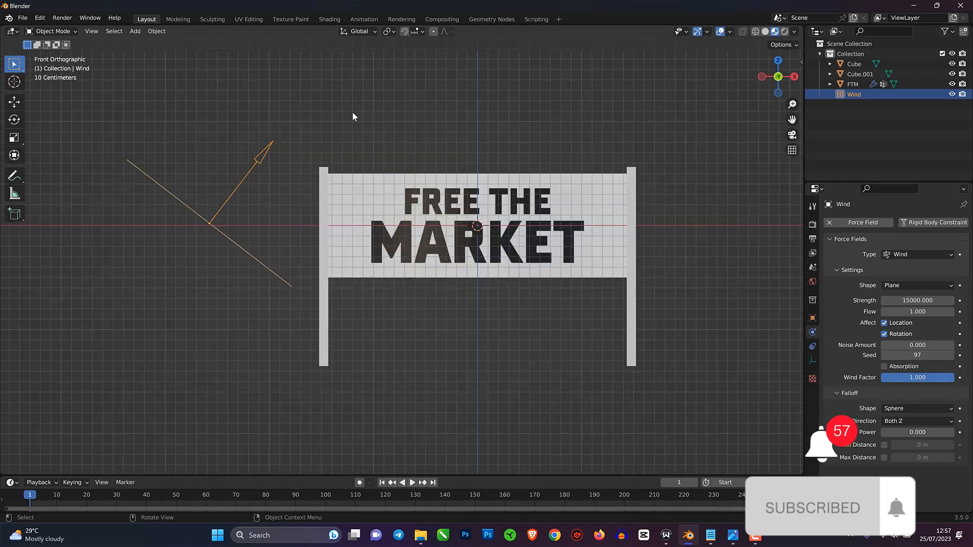
key("r")
key("r")
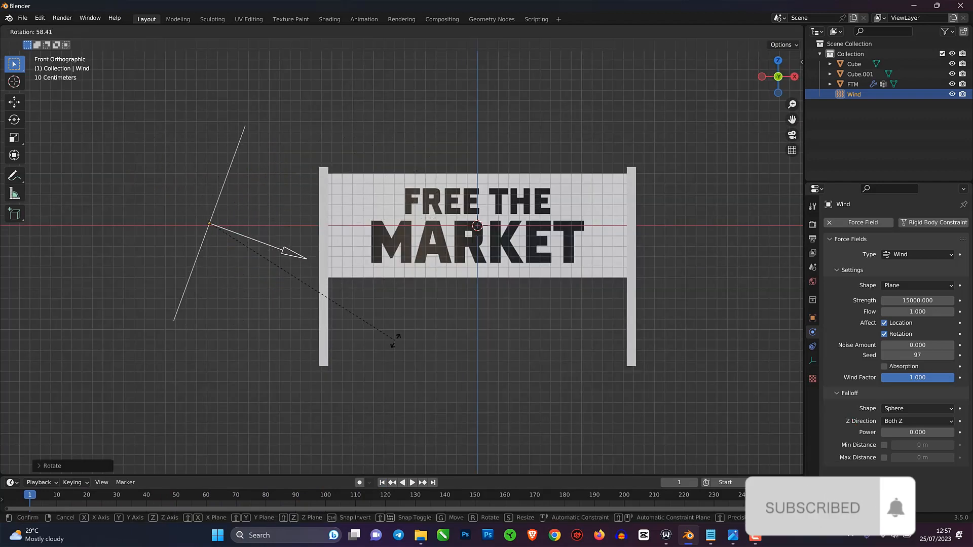
key("r")
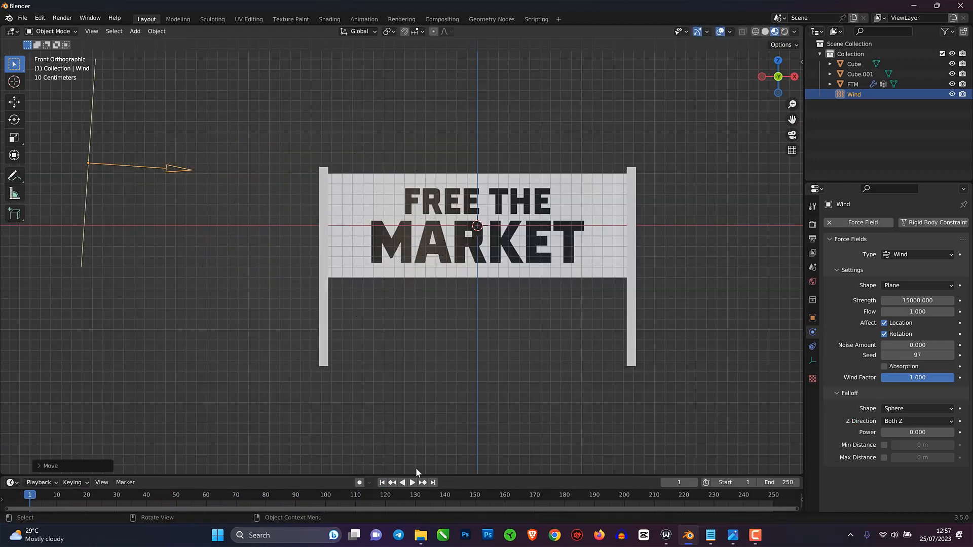
- Play the simulation and examine the banner's motion and its attachment to the poles from several angles and up close
left_click(413, 483)
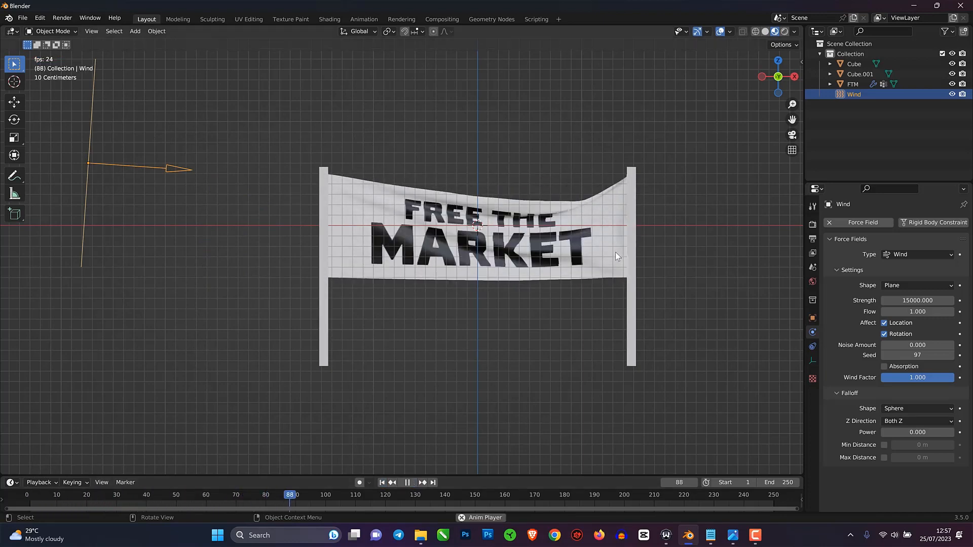
scroll(578, 279, "up", 2)
middle_click_drag(485, 288, 501, 267)
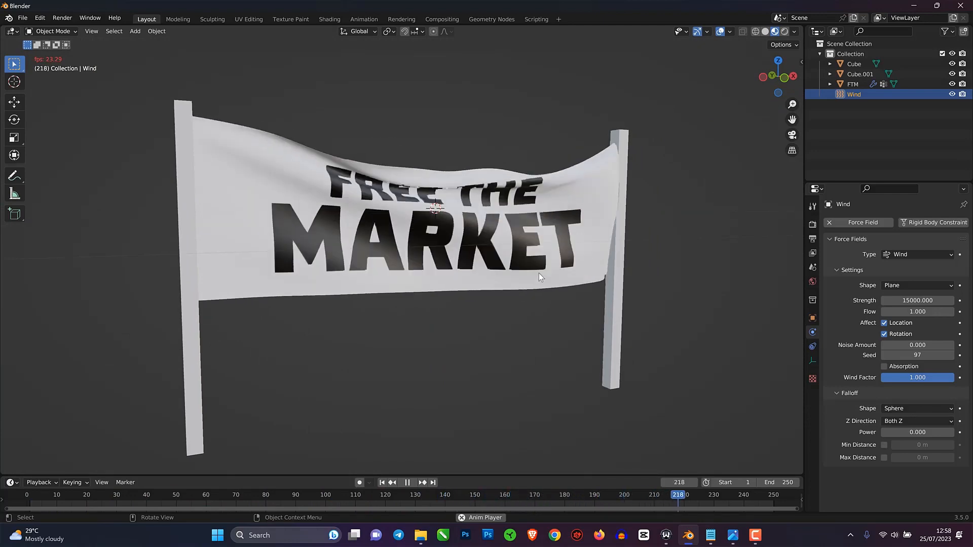
scroll(635, 274, "up", 2)
scroll(569, 278, "up", 5)
scroll(482, 275, "down", 5)
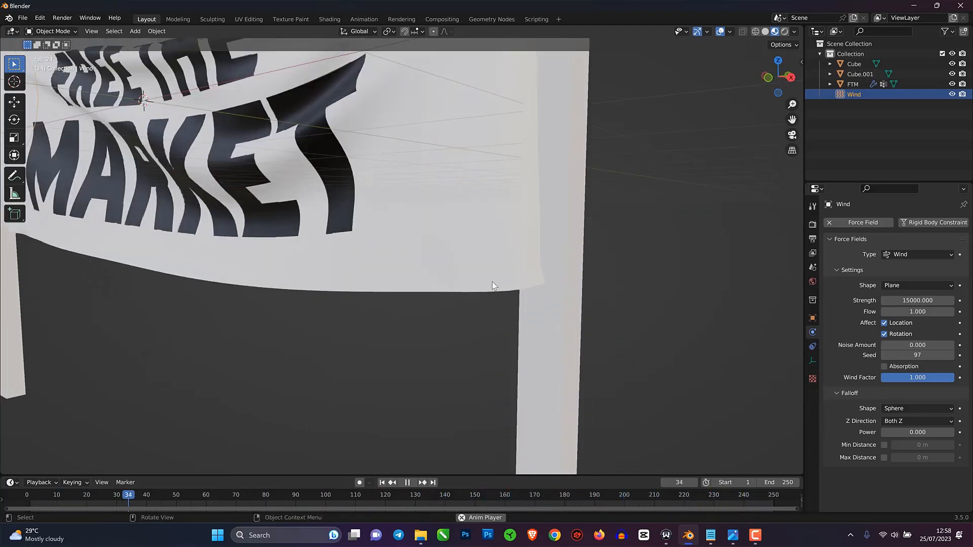
middle_click_drag(492, 281, 430, 434)
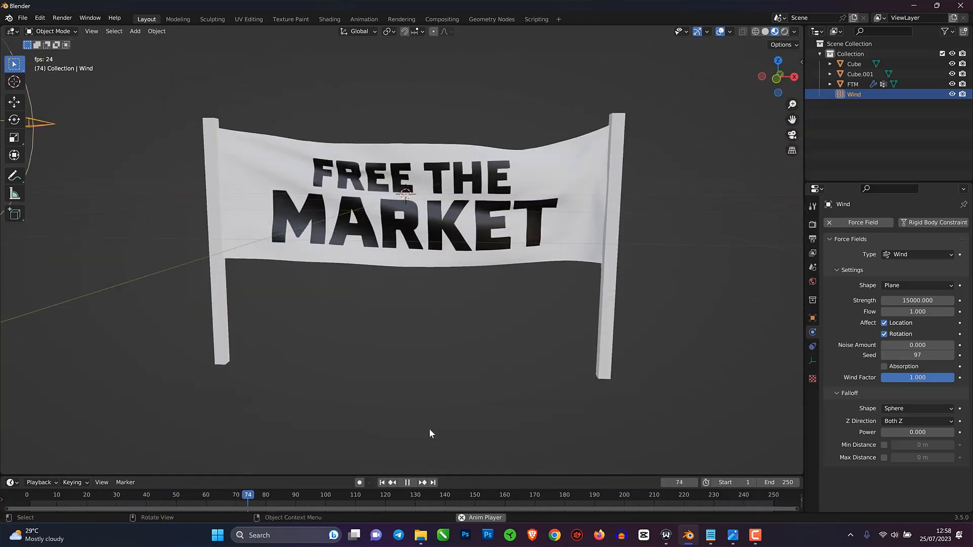
- Return the simulation to the first frame and select the FTM banner
left_click(381, 482)
left_click(437, 223)
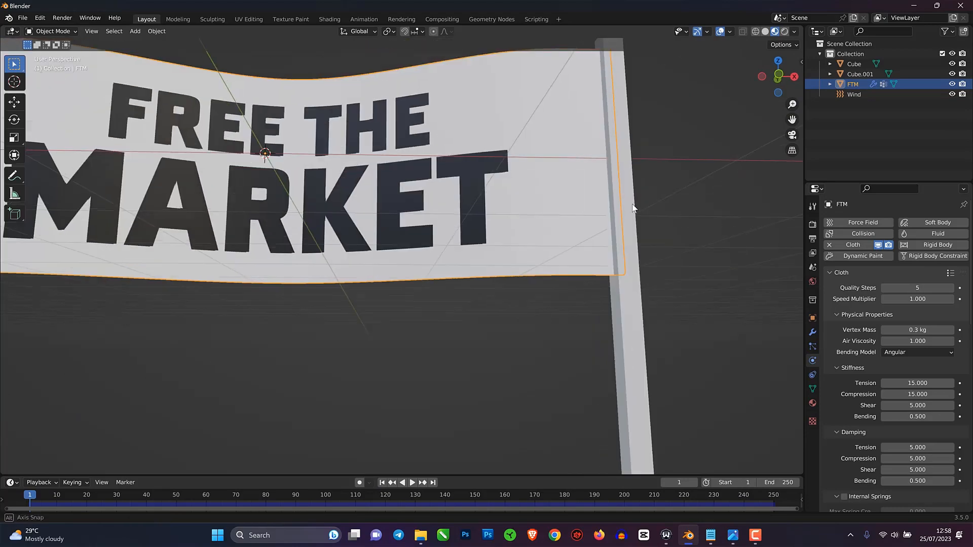